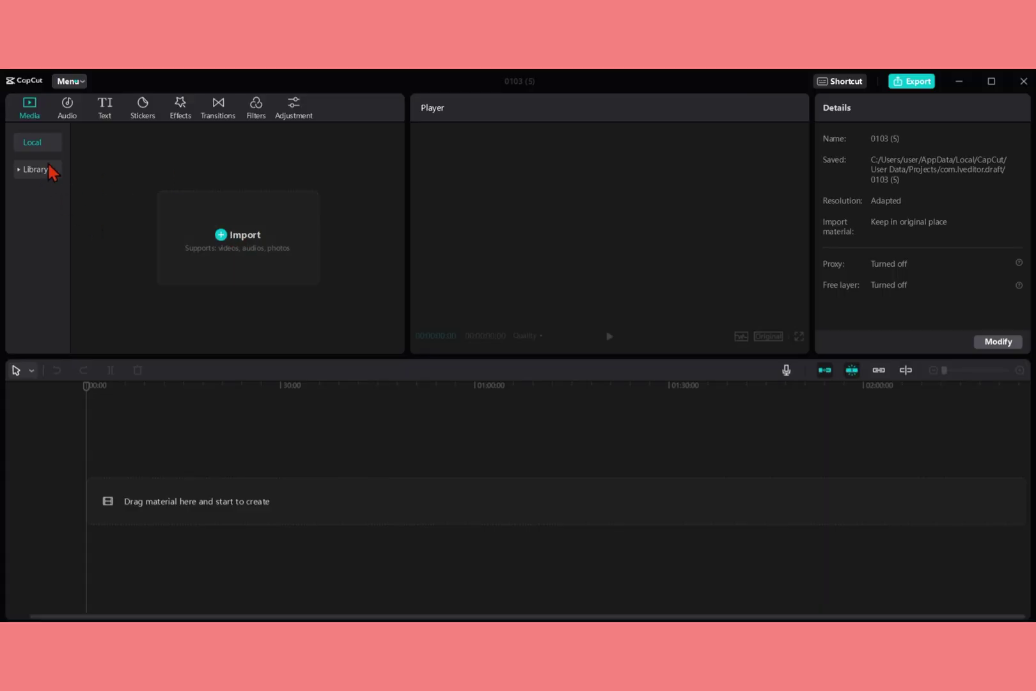
- Import 0103 (5)(1).mp4 from the Blur folder and place it on the main timeline track
click(257, 247)
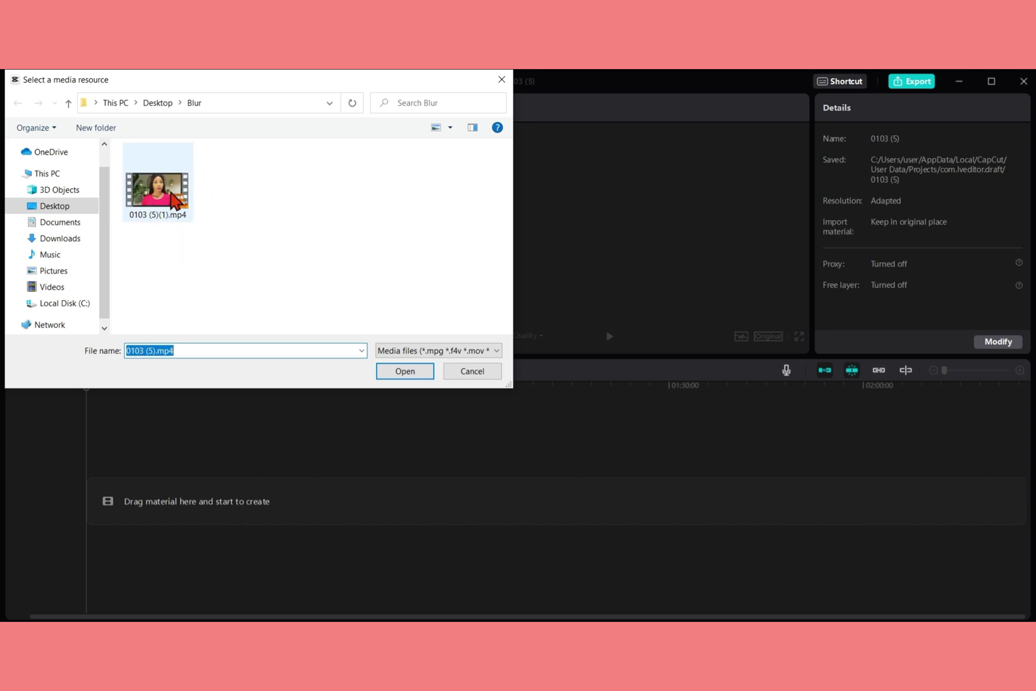
click(154, 202)
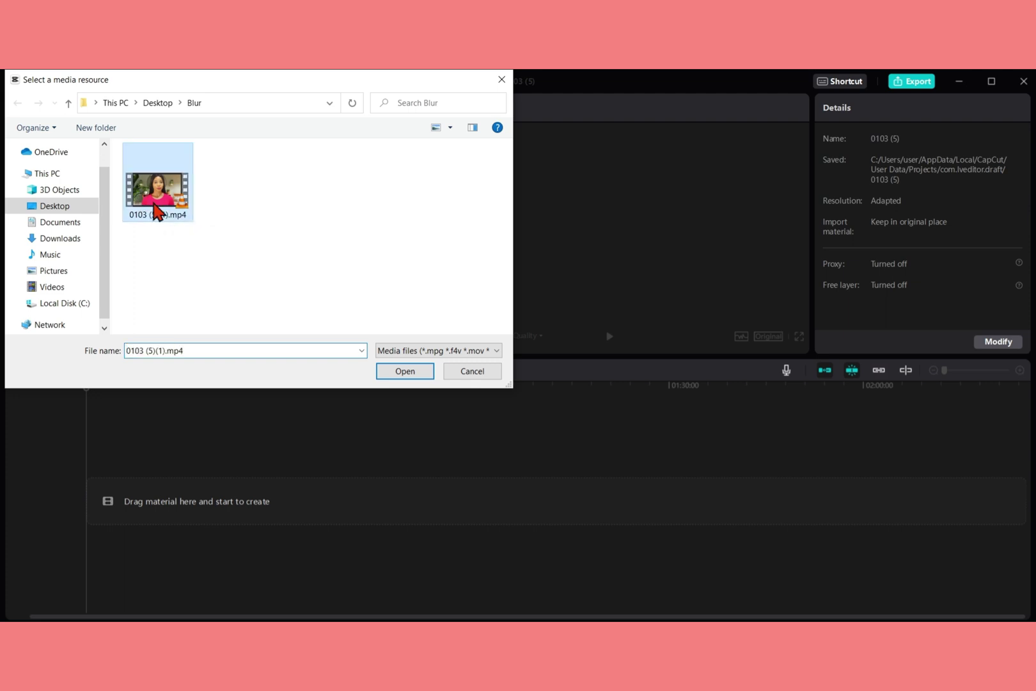
click(421, 375)
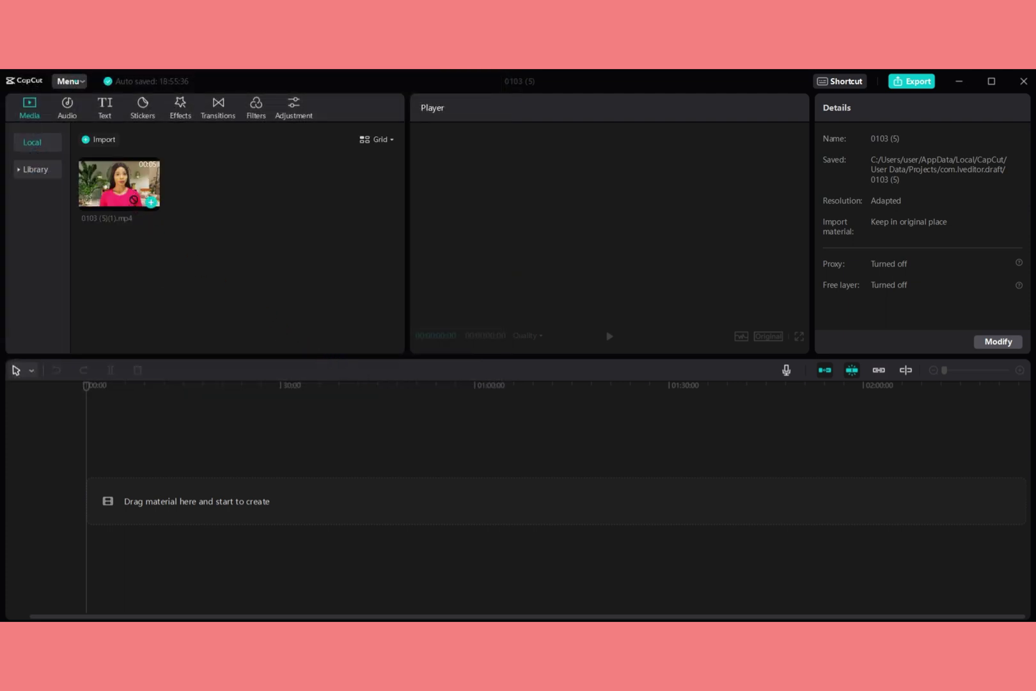
drag(124, 188, 83, 461)
click(154, 525)
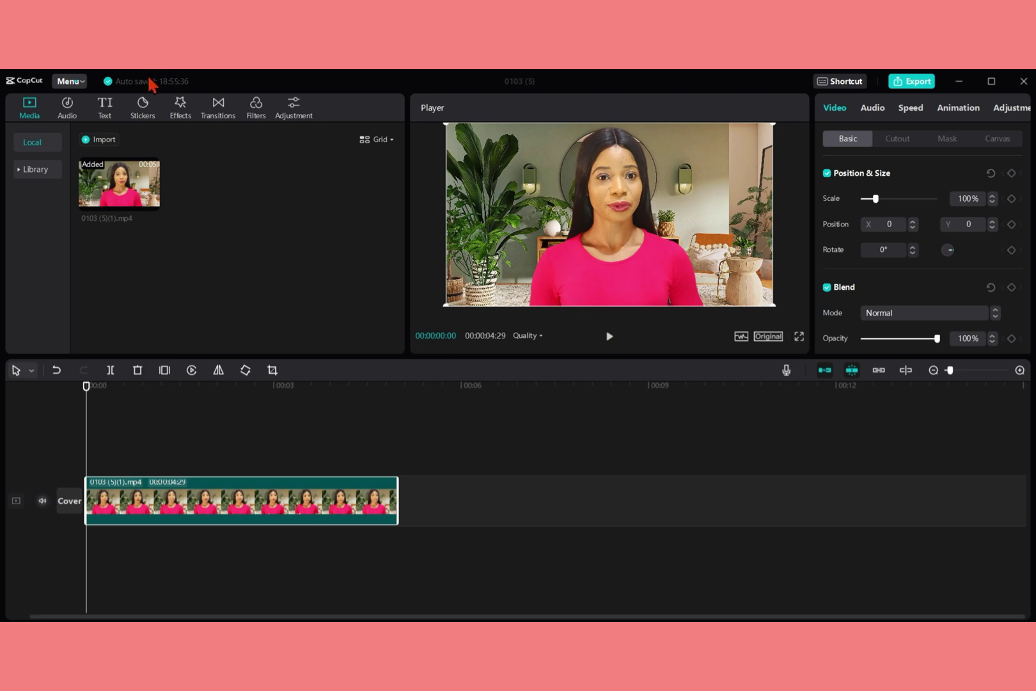
- Add the Basic Blur effect above the clip and extend it to the clip's end
click(181, 109)
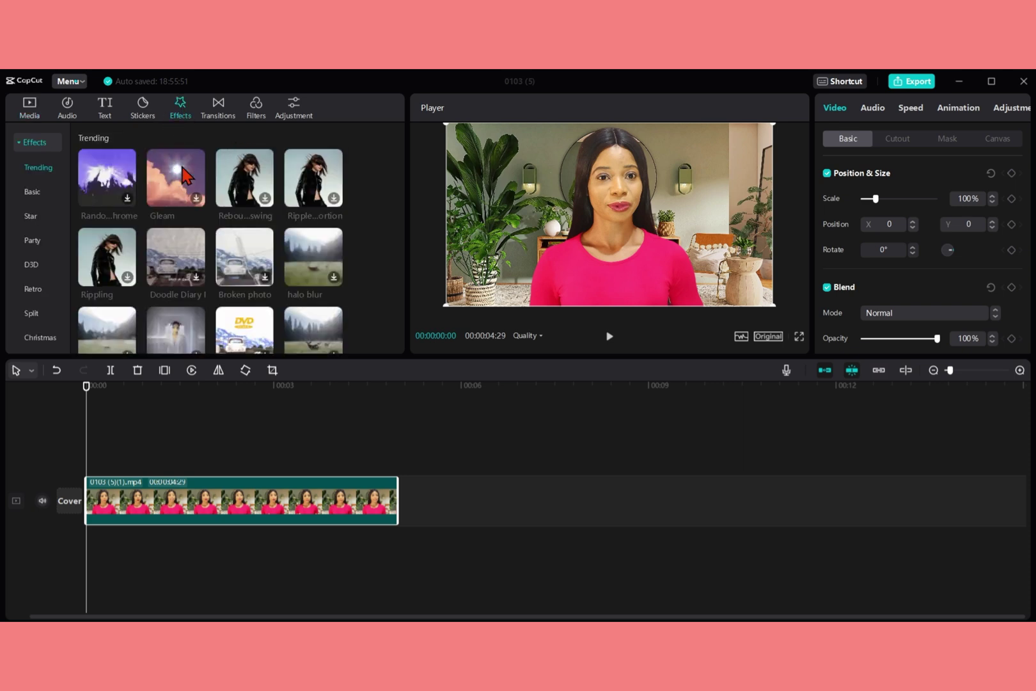
click(32, 194)
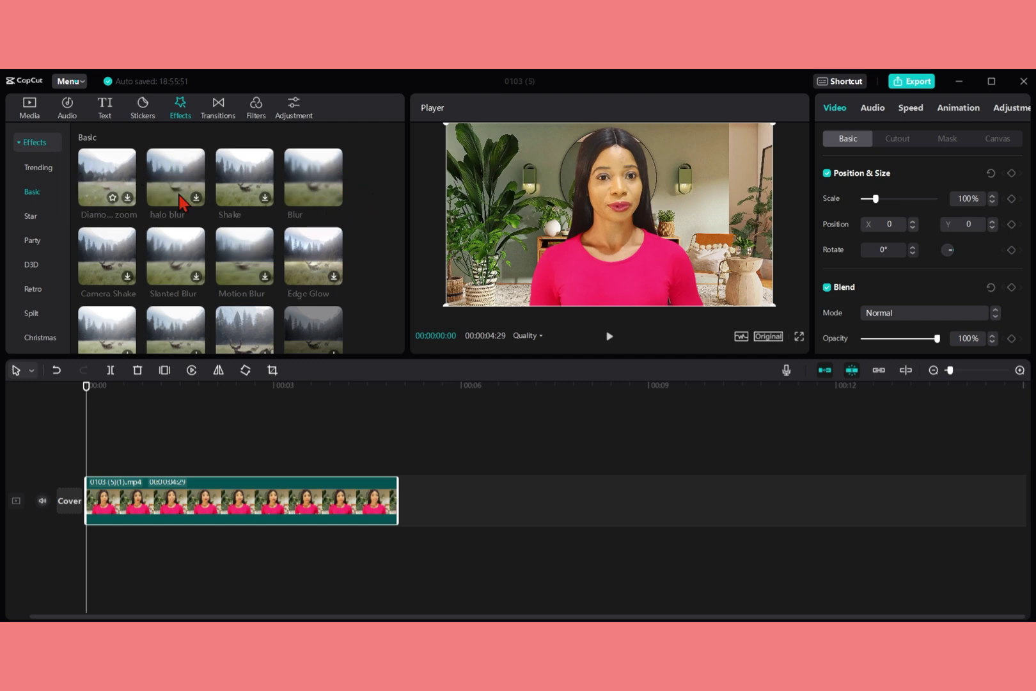
mouse_move(317, 191)
drag(324, 181, 88, 468)
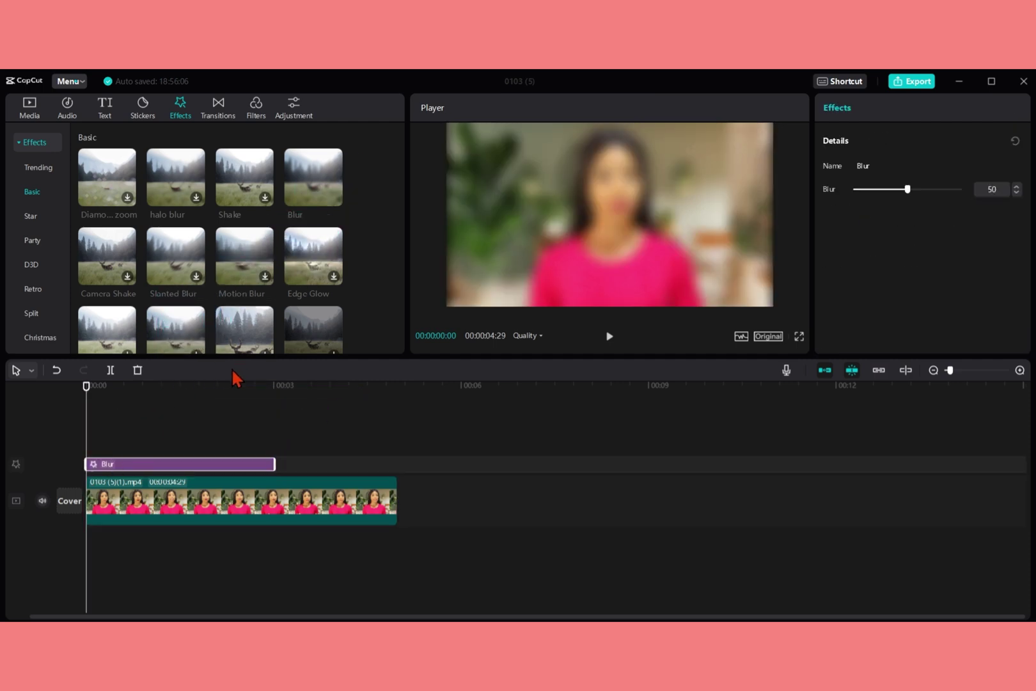
drag(274, 466, 392, 488)
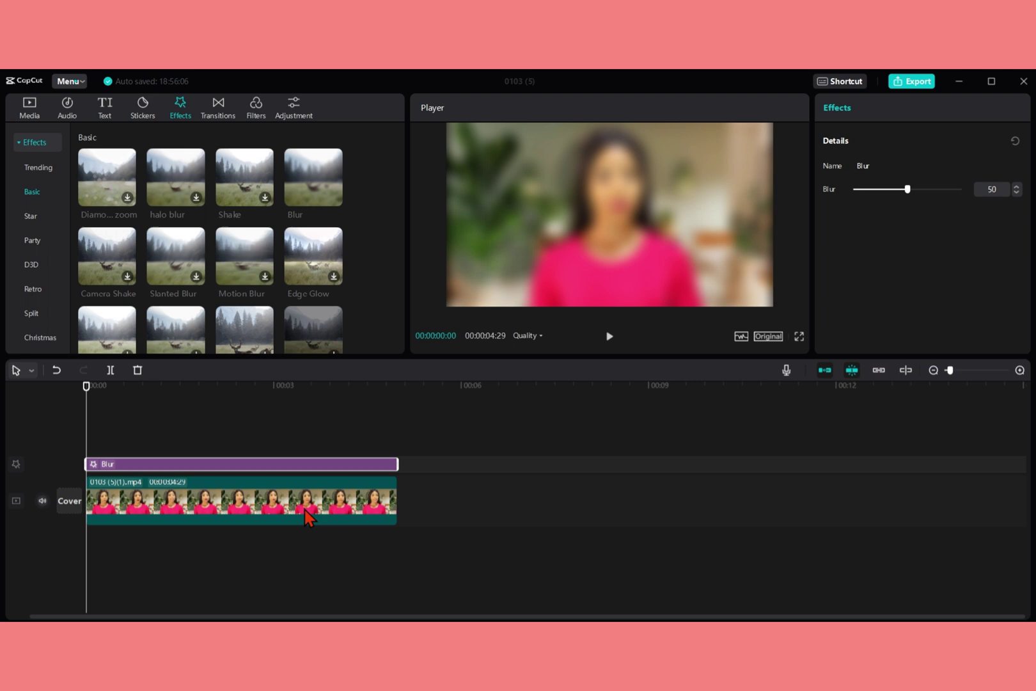
click(304, 510)
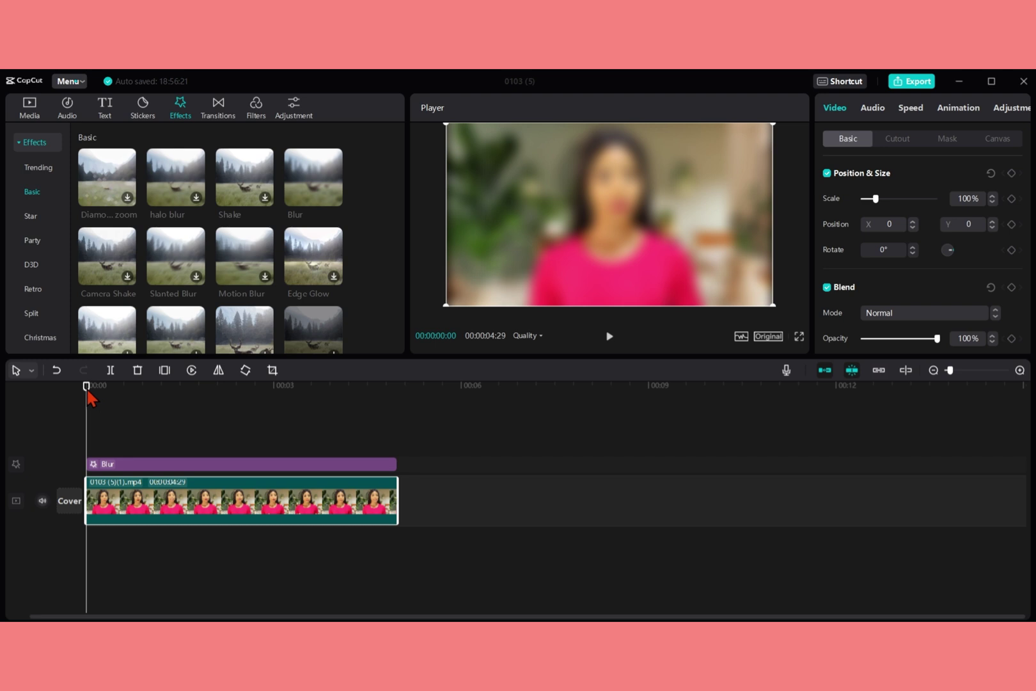
- Push the selected Blur effect's strength slider from 50 up to 100
click(167, 464)
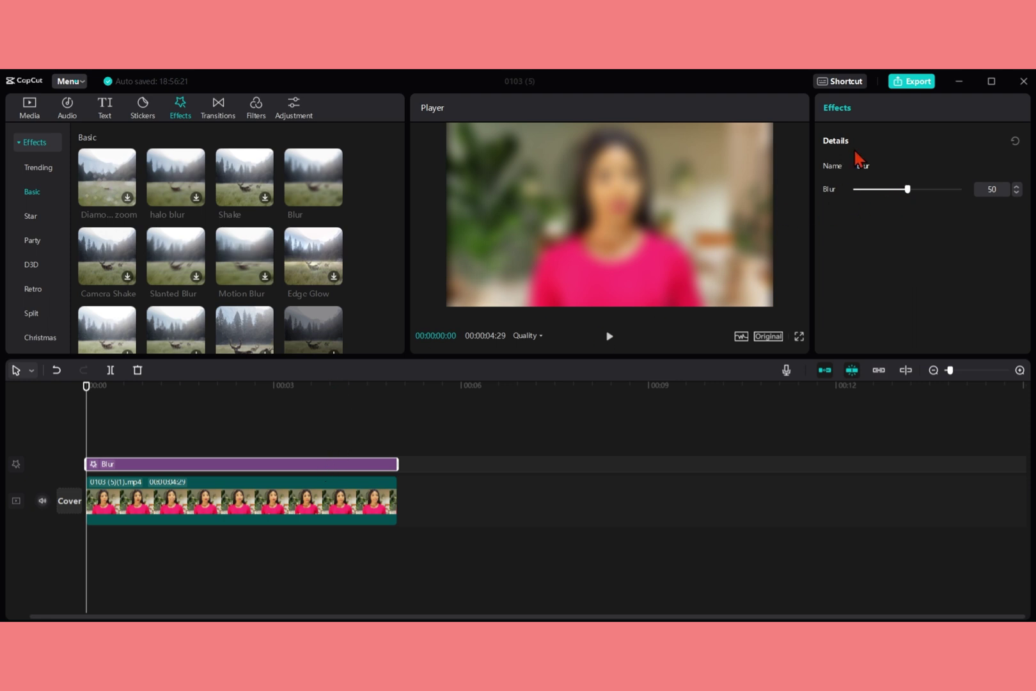
mouse_move(910, 192)
mouse_down()
mouse_move(974, 196)
mouse_move(853, 215)
mouse_move(910, 209)
mouse_up()
drag(910, 193, 961, 195)
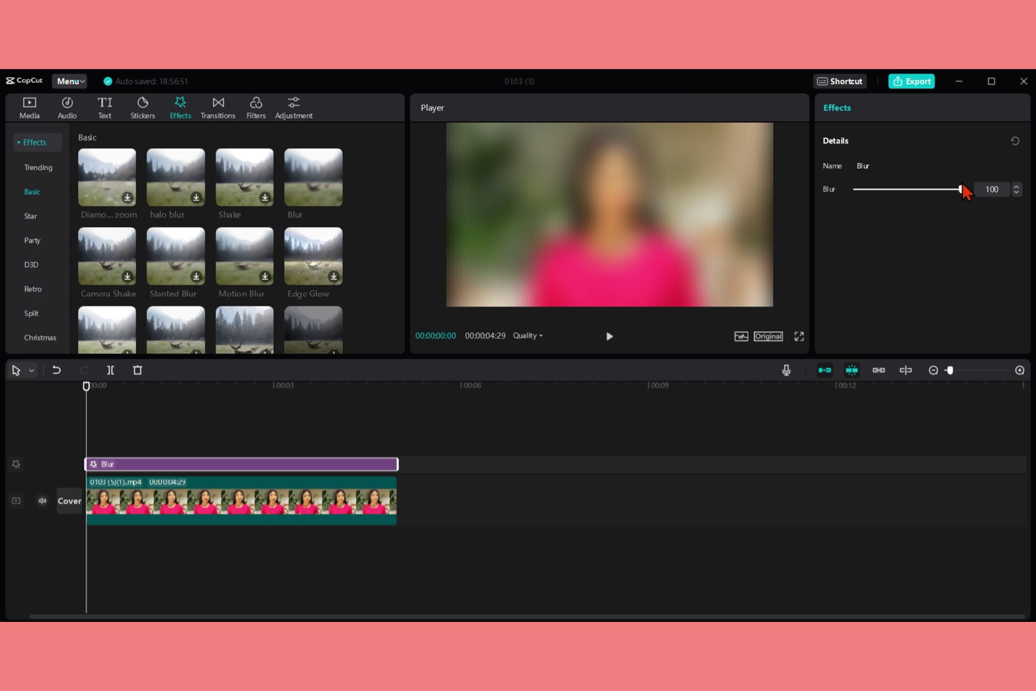
- Export the blurred video titled tttt into the Desktop Blur folder
click(917, 81)
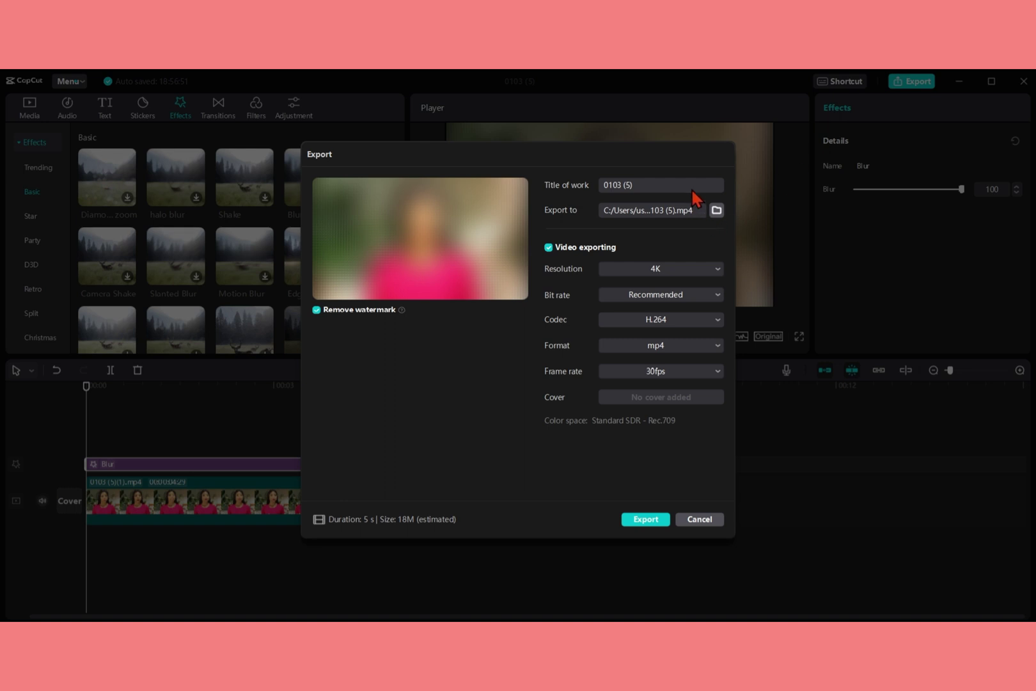
key(ctrl+a)
text(tttt)
click(715, 210)
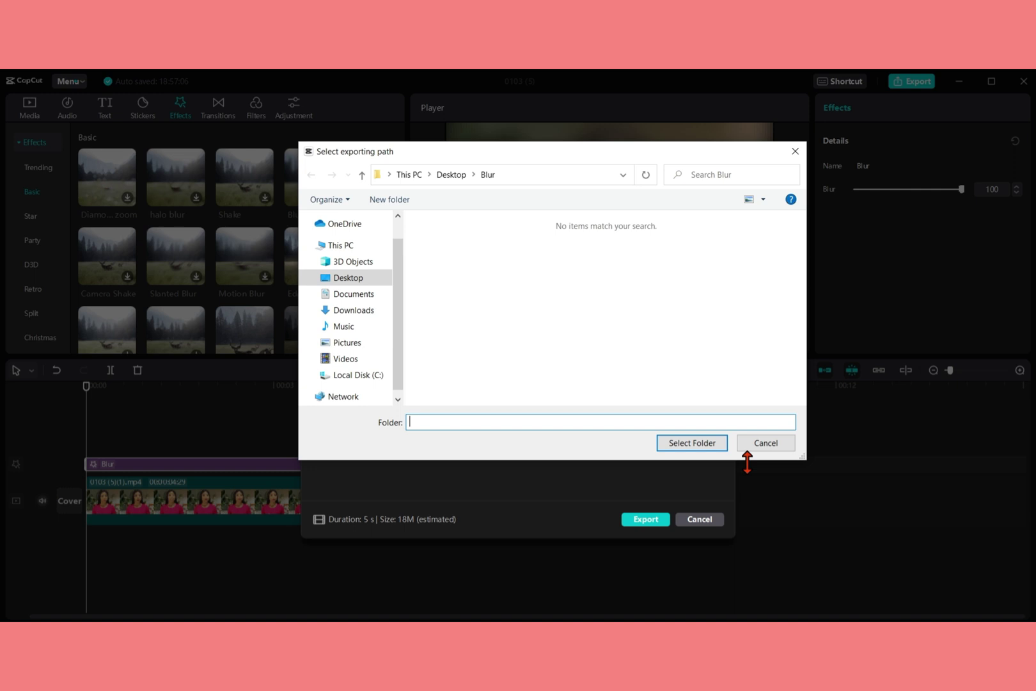
click(710, 445)
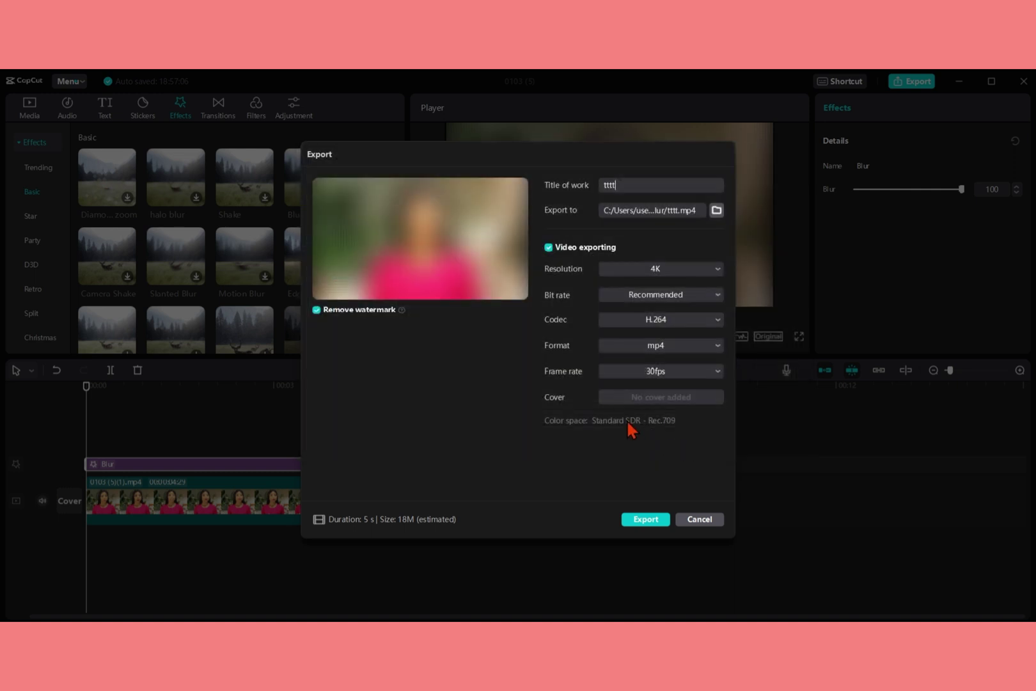
click(661, 517)
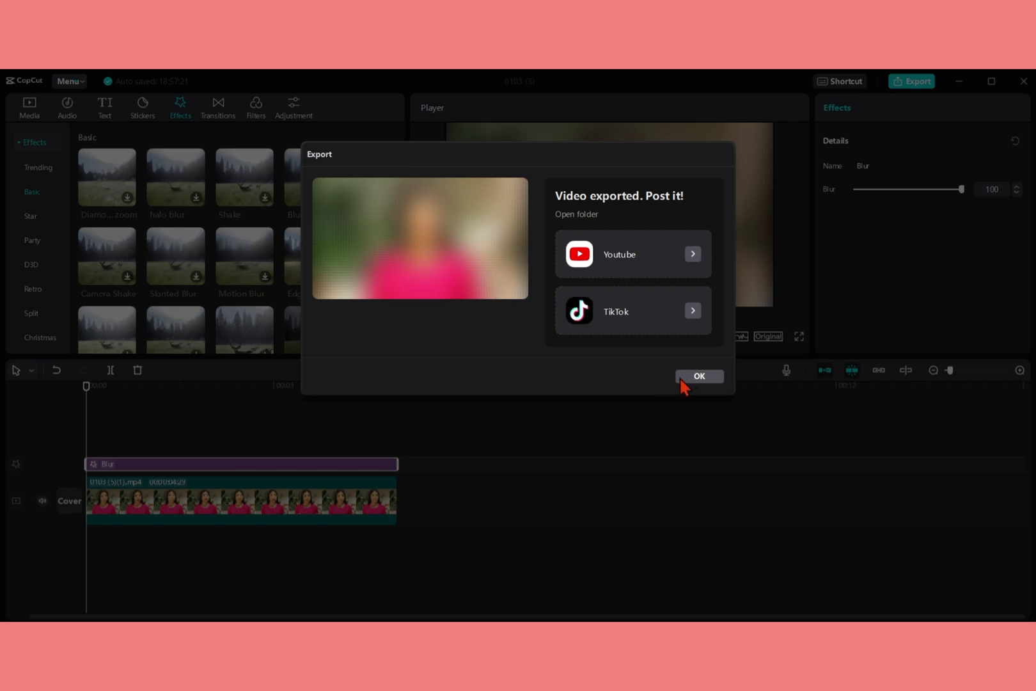
click(692, 378)
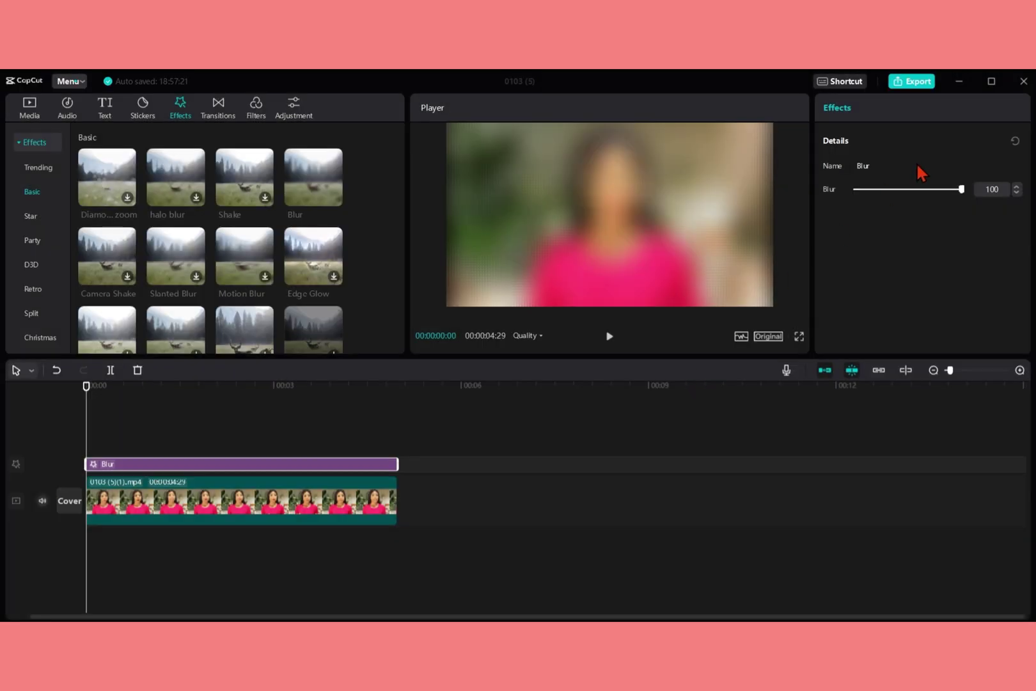
- Close the editor and start a new project with tttt.mp4 on the timeline
click(1024, 83)
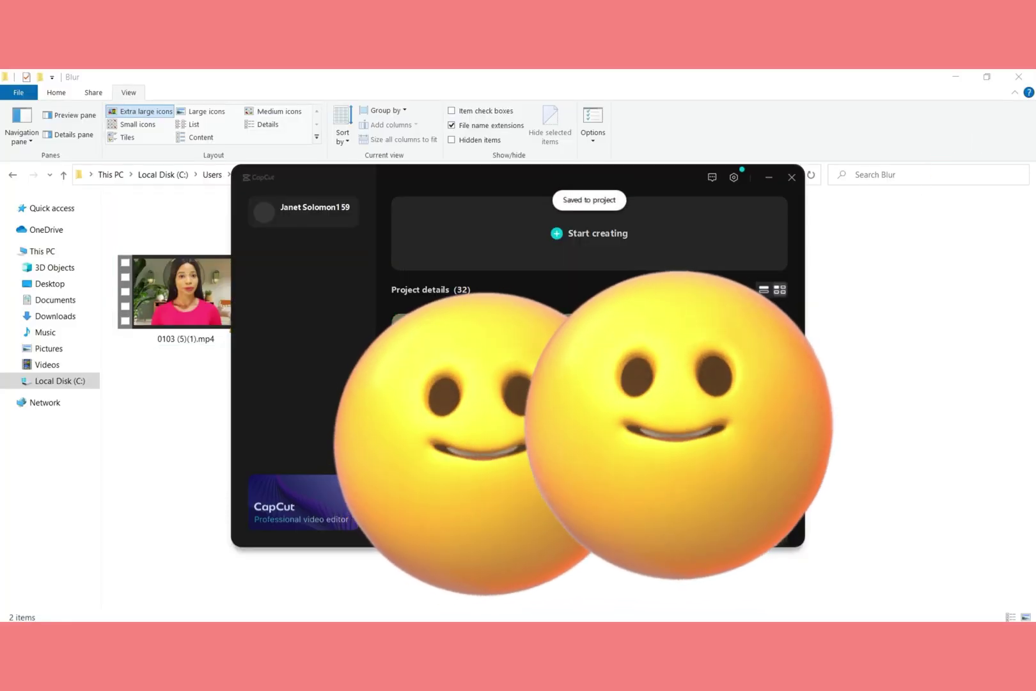
click(559, 255)
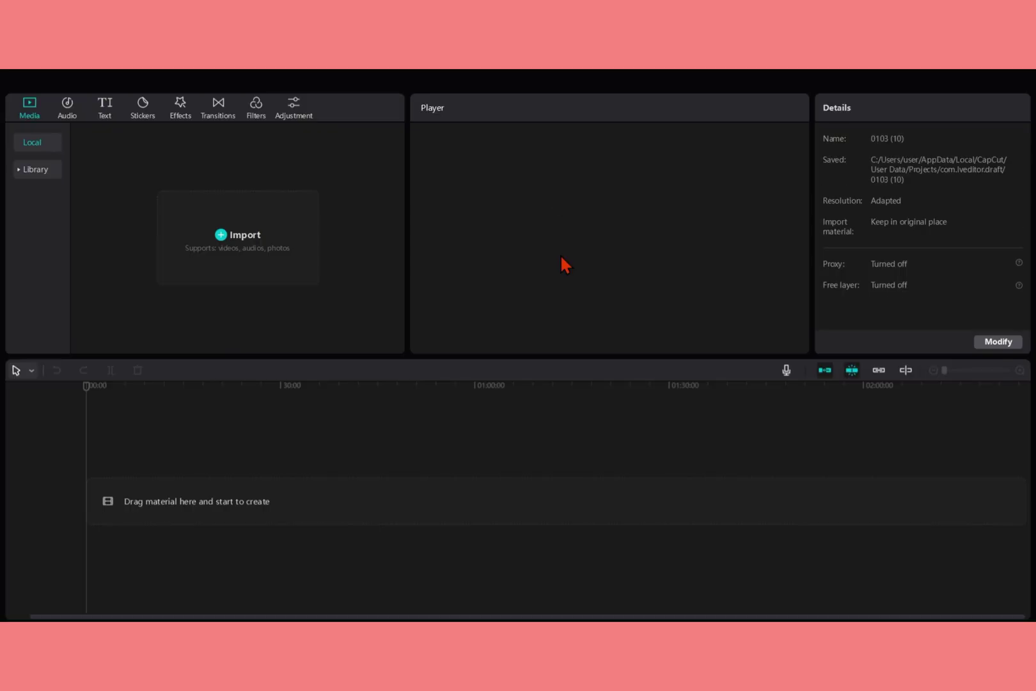
click(267, 230)
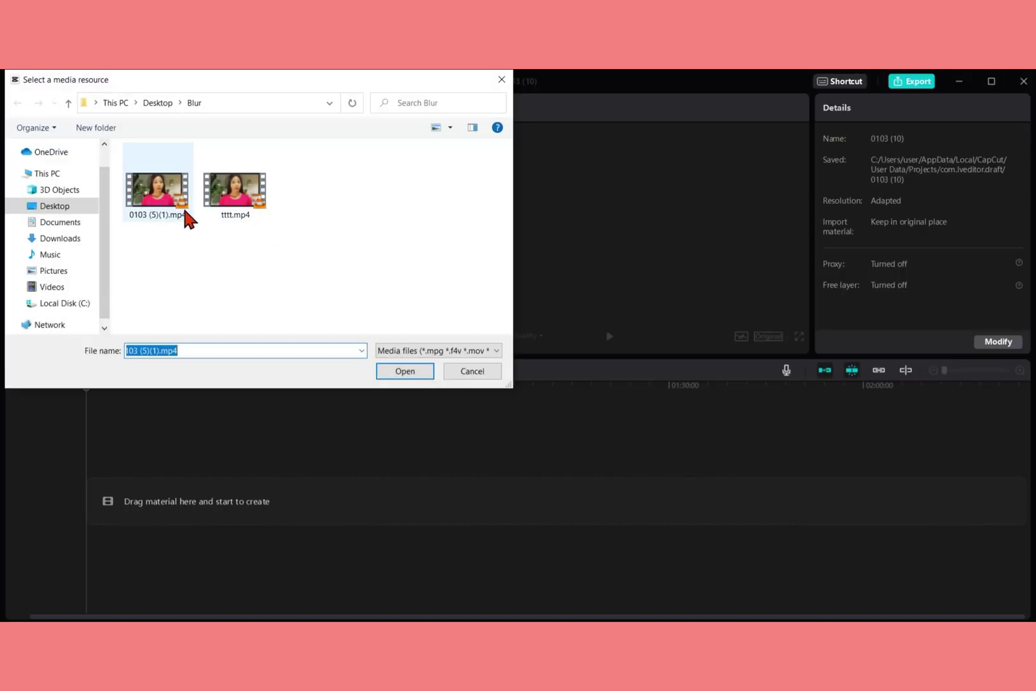
click(239, 206)
click(403, 373)
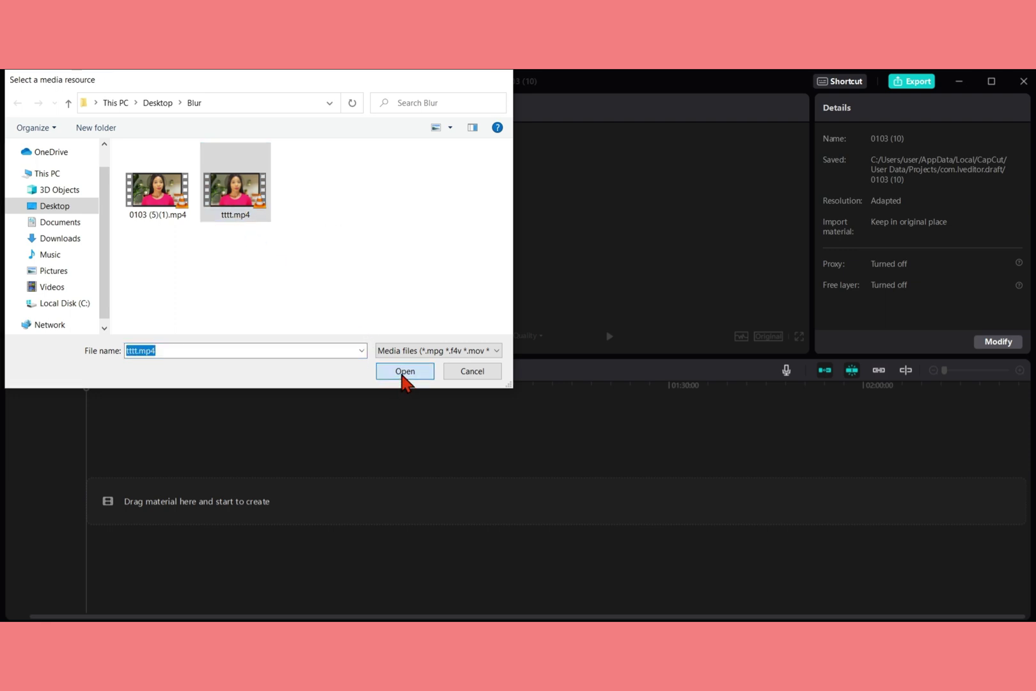
drag(144, 199, 86, 467)
- Import the original 0103 (5)(1).mp4 into the project's media as well
click(100, 141)
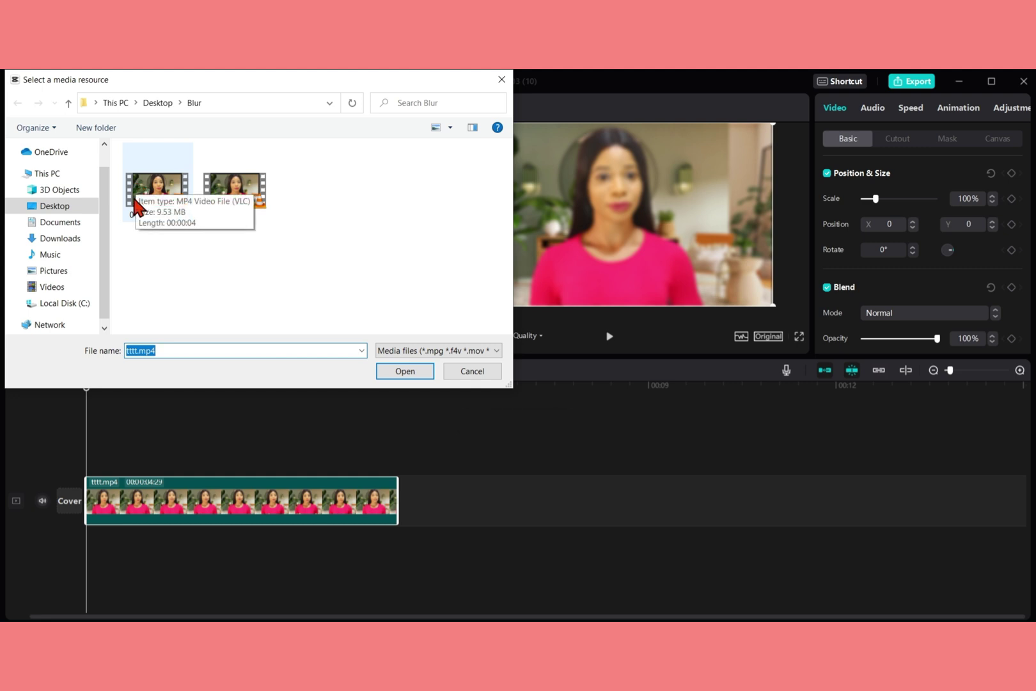
click(167, 204)
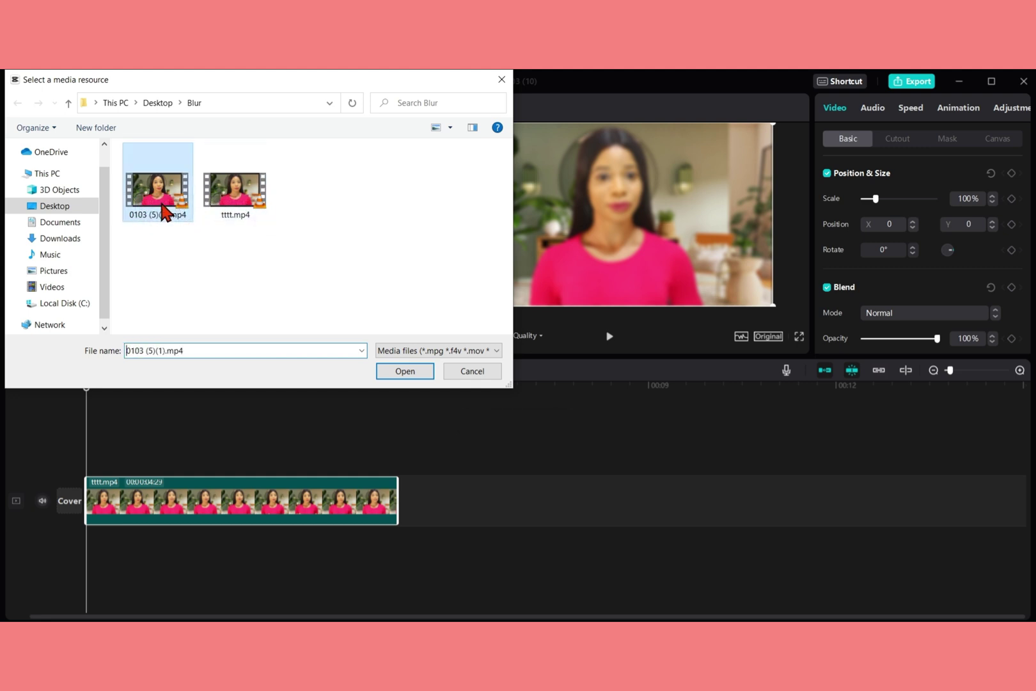
click(410, 376)
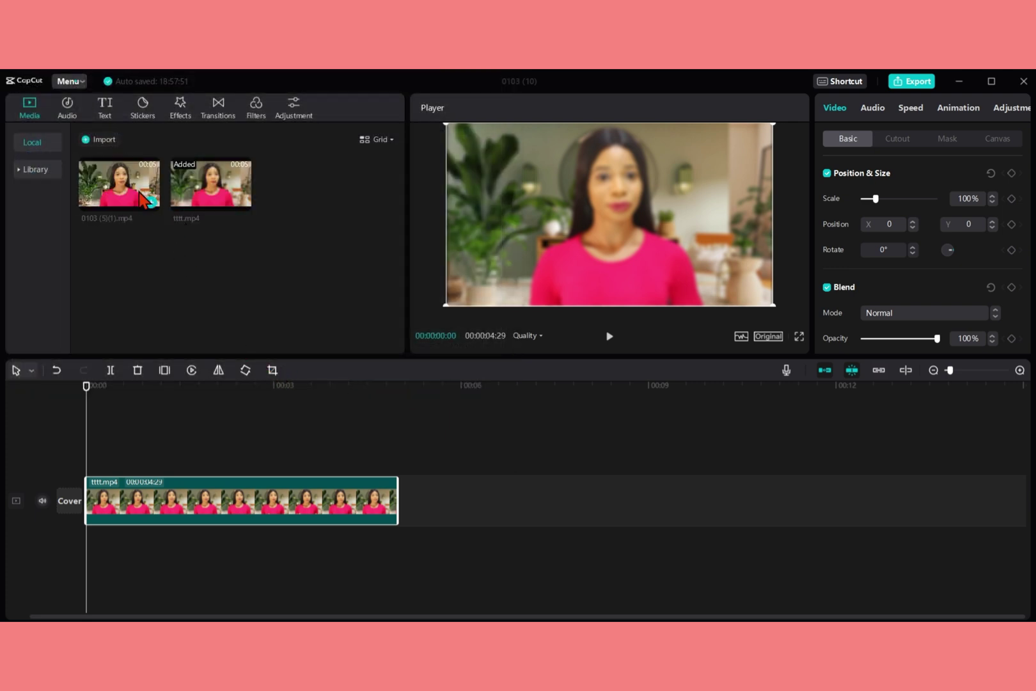
- Layer 0103 (5)(1).mp4 above tttt.mp4, apply Auto cutout, and move the playhead near 0
drag(147, 195, 85, 458)
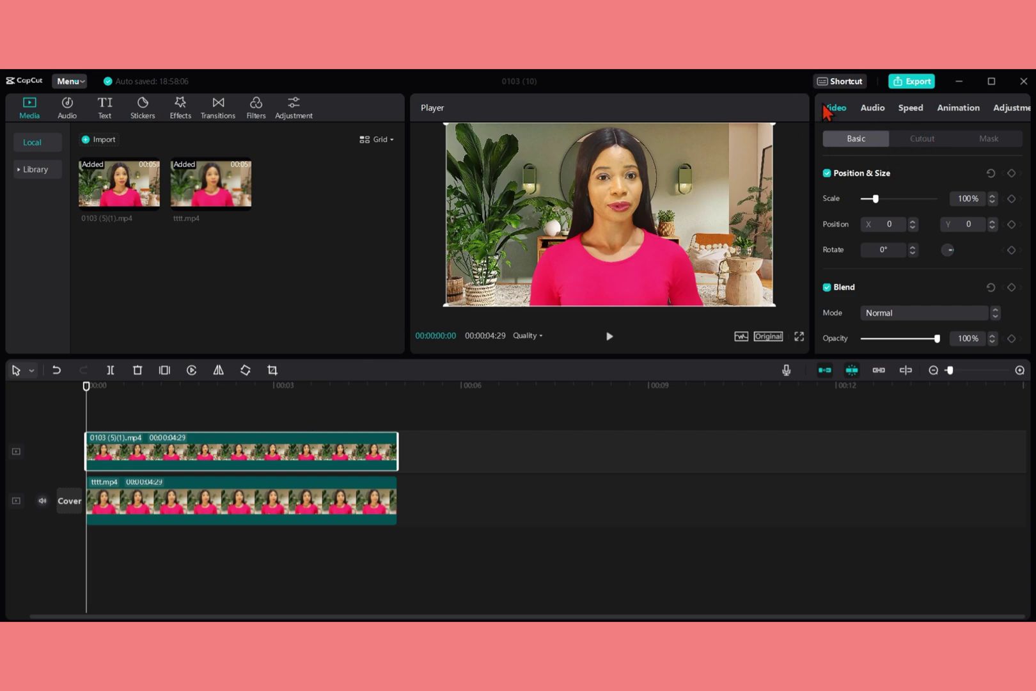
click(934, 140)
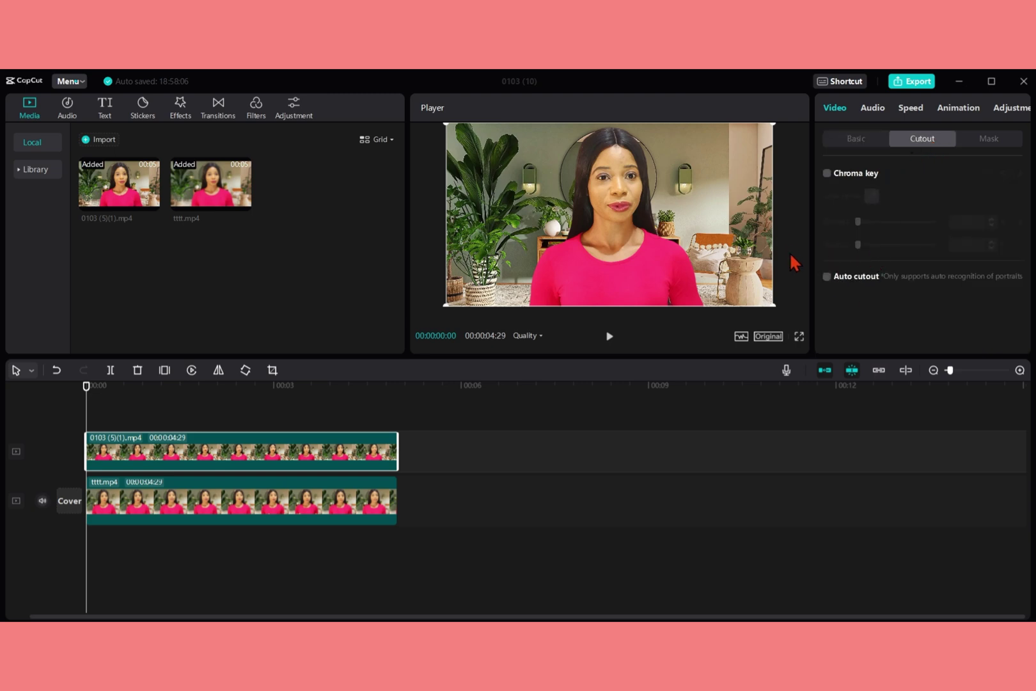
click(827, 277)
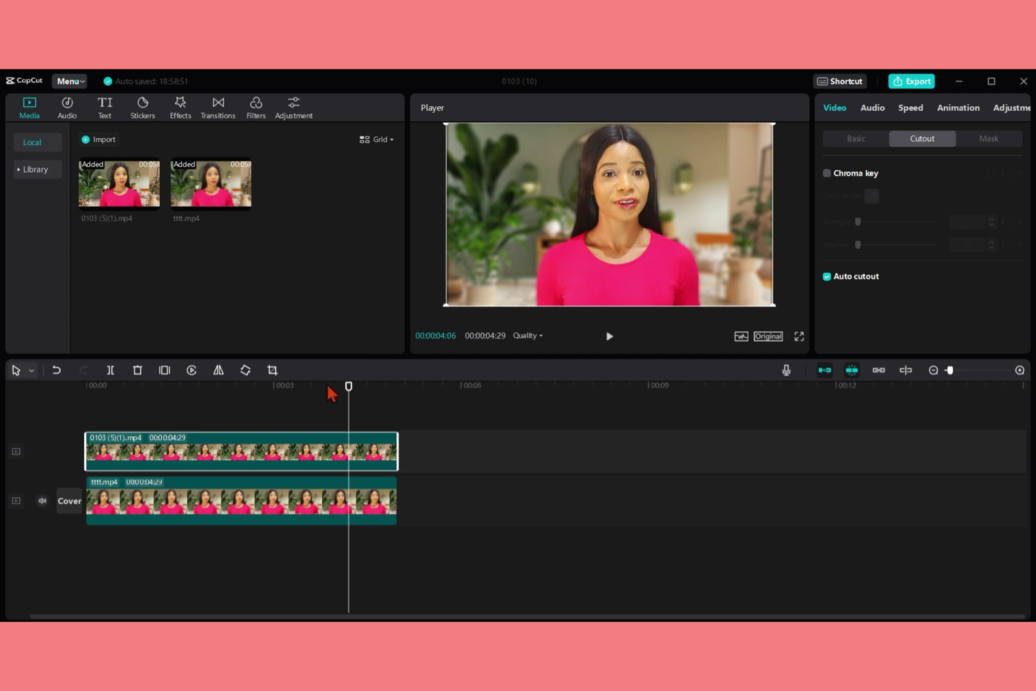
click(147, 391)
- Rewind to the start, open the Export settings for 0103 (10), then begin a new mobile project
click(84, 392)
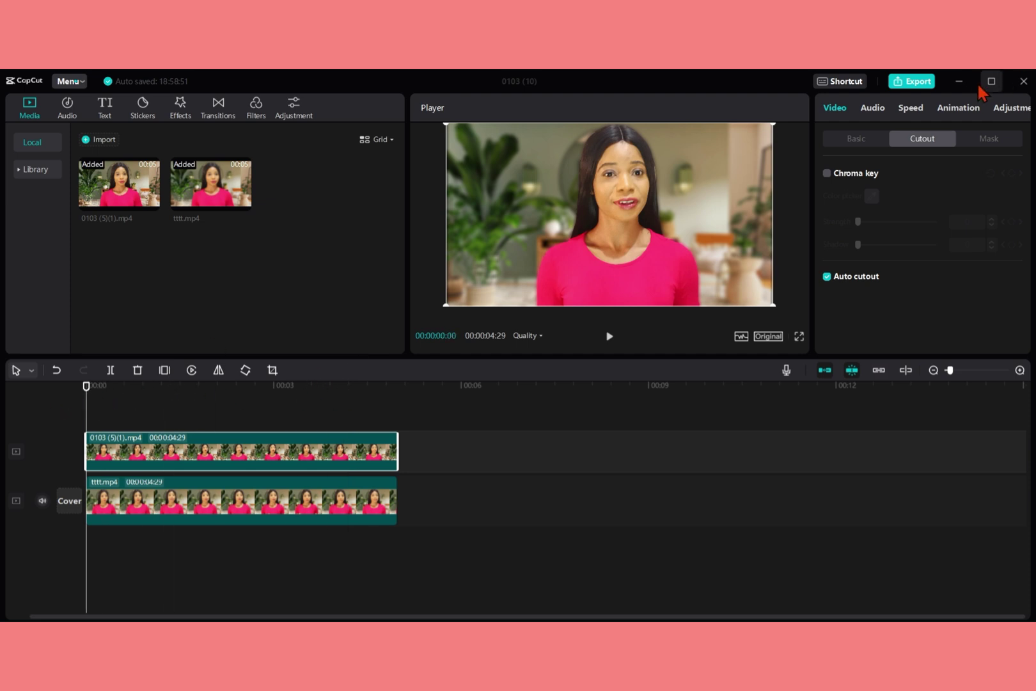
click(916, 81)
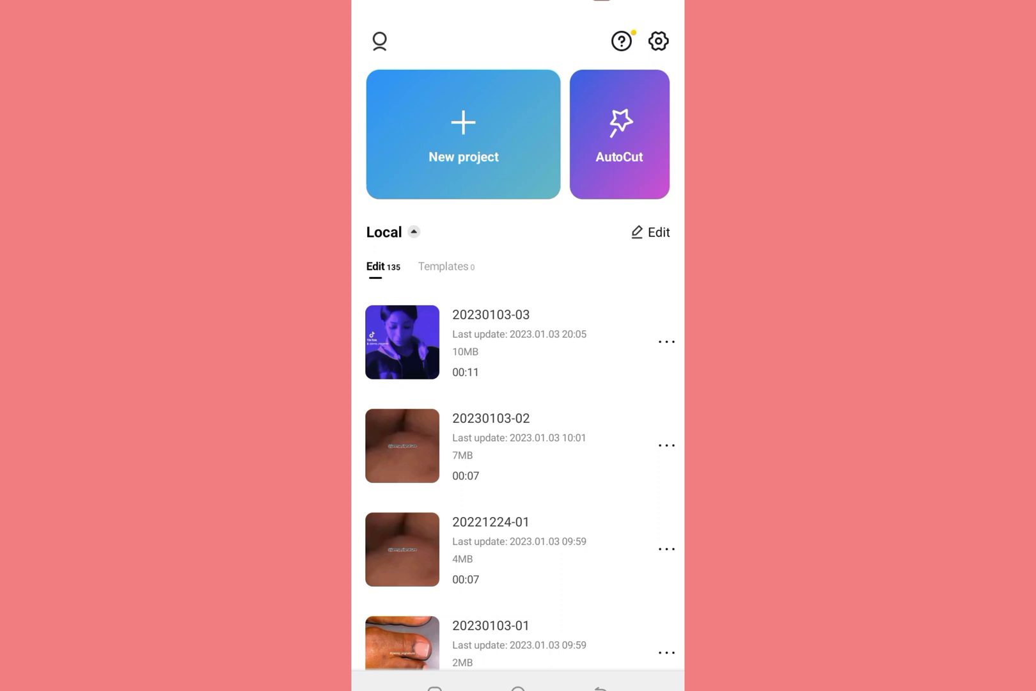
click(497, 146)
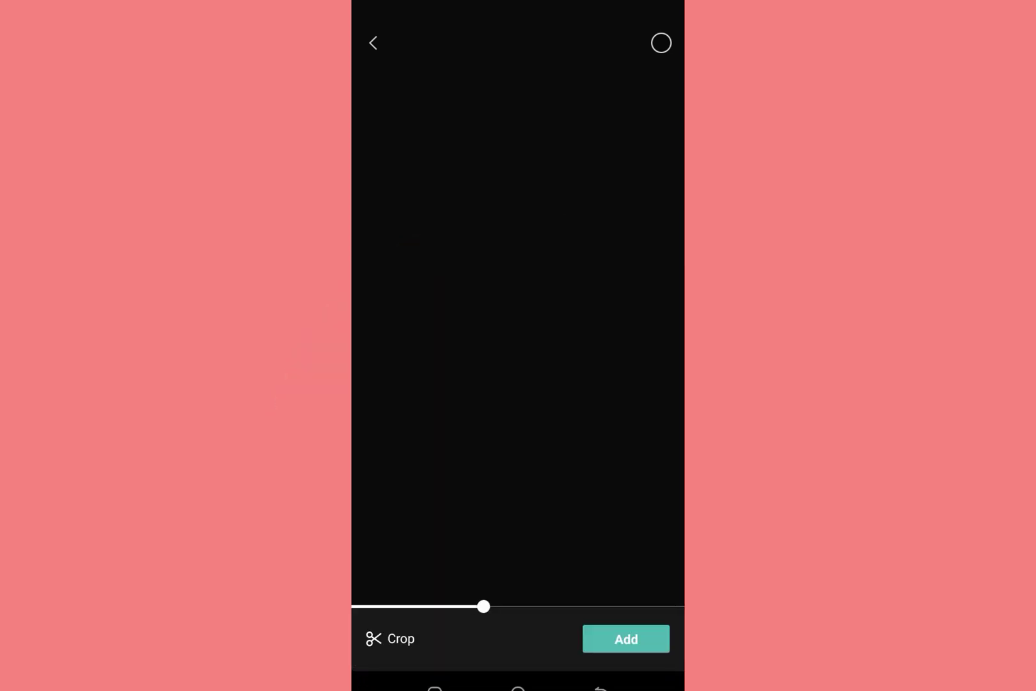
- Add the selected talking-head video to the new project's timeline
click(631, 638)
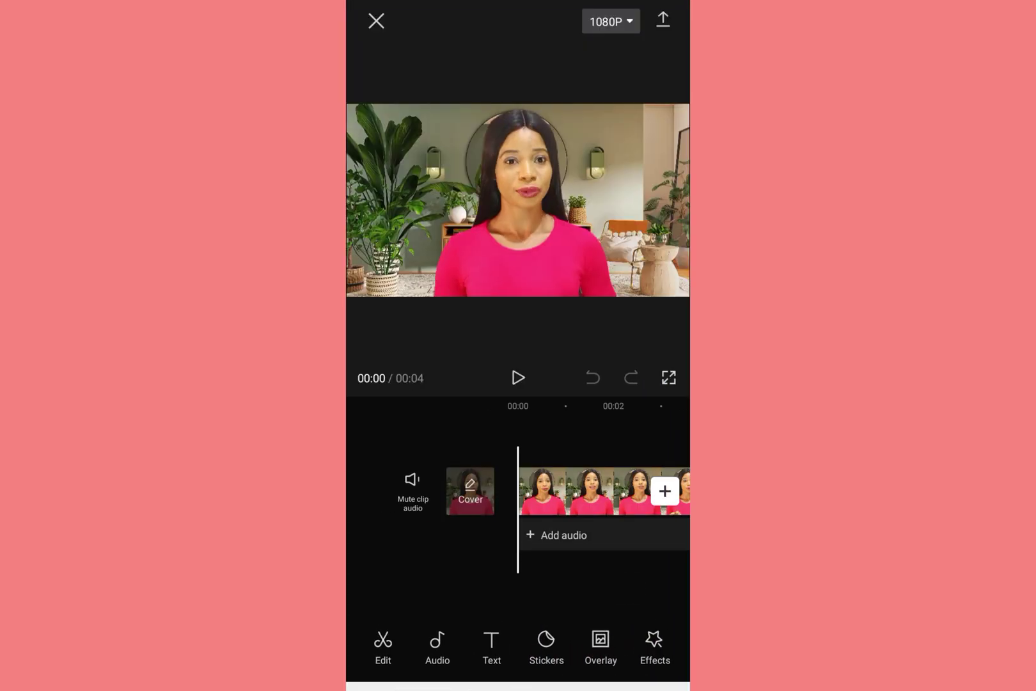
- Apply the Basic Blur video effect to the talking-head clip
click(655, 646)
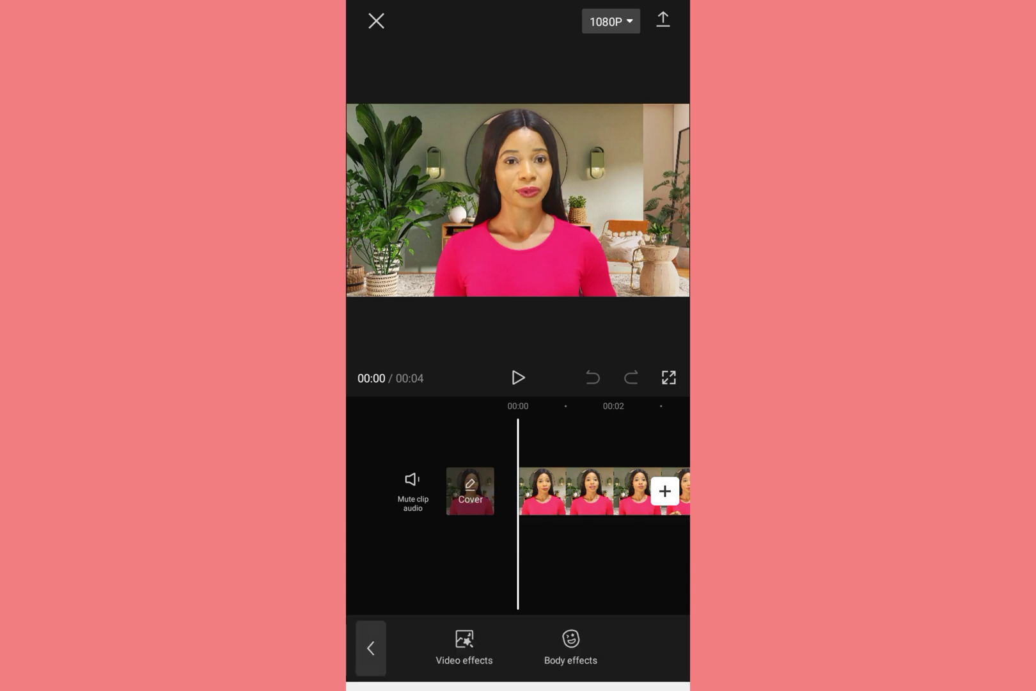
click(464, 646)
click(465, 646)
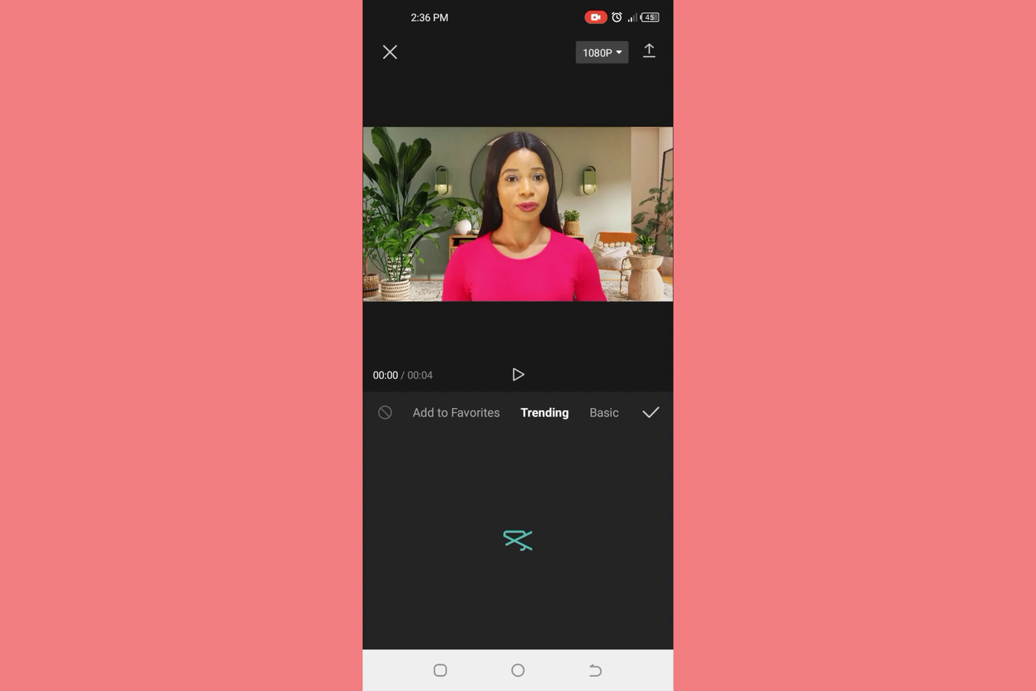
click(604, 412)
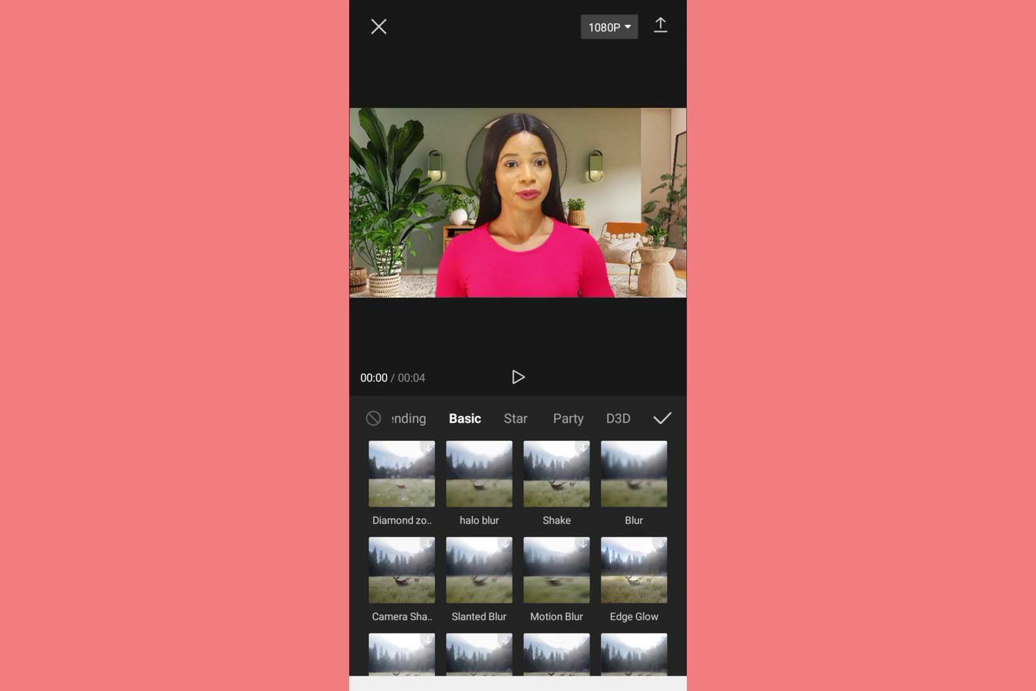
click(634, 473)
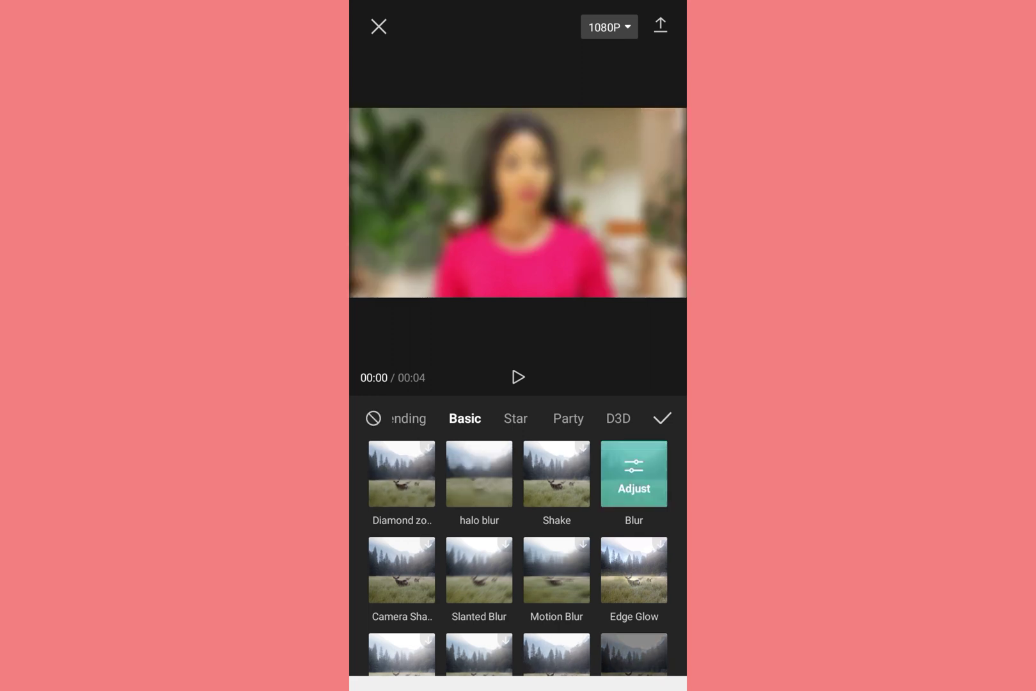
- Confirm the Blur effect and stretch it across the entire clip
click(662, 417)
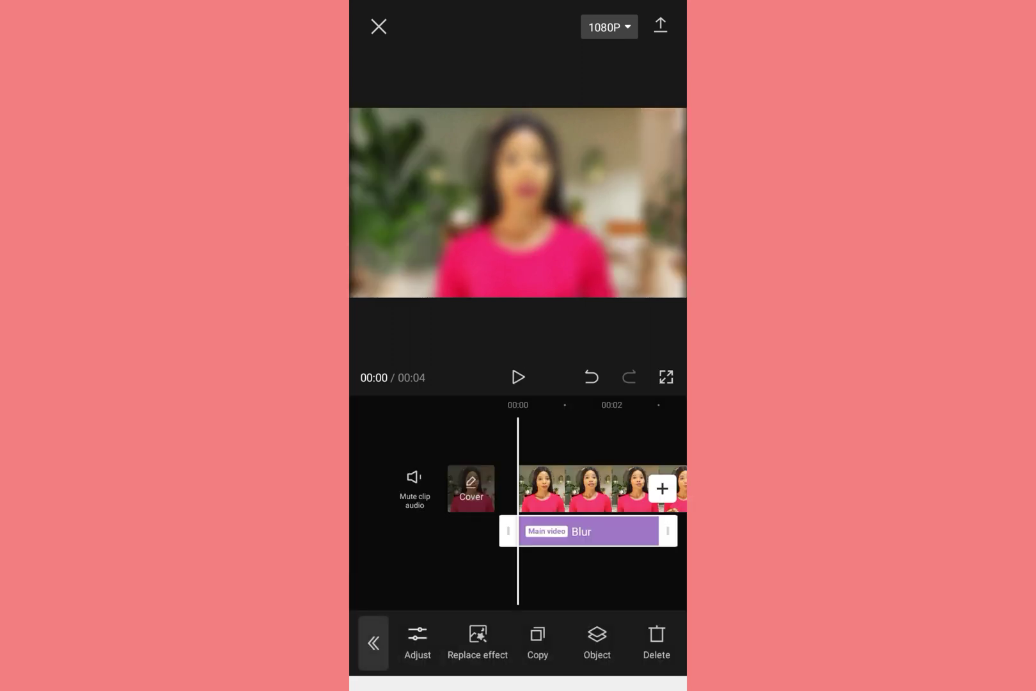
drag(603, 589, 487, 589)
drag(557, 534, 659, 564)
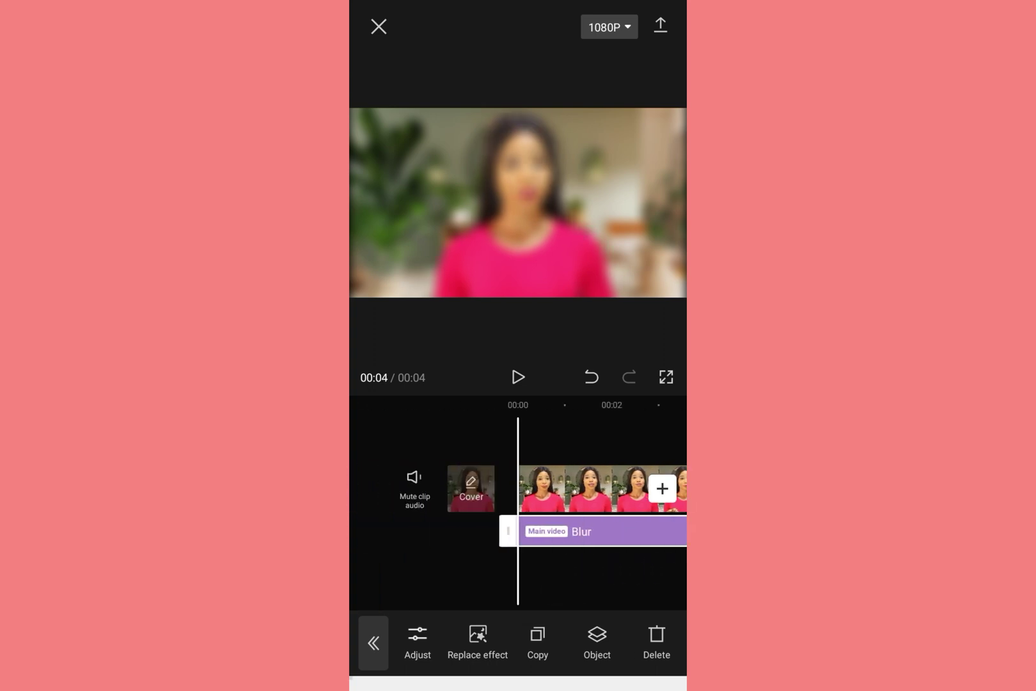
click(604, 530)
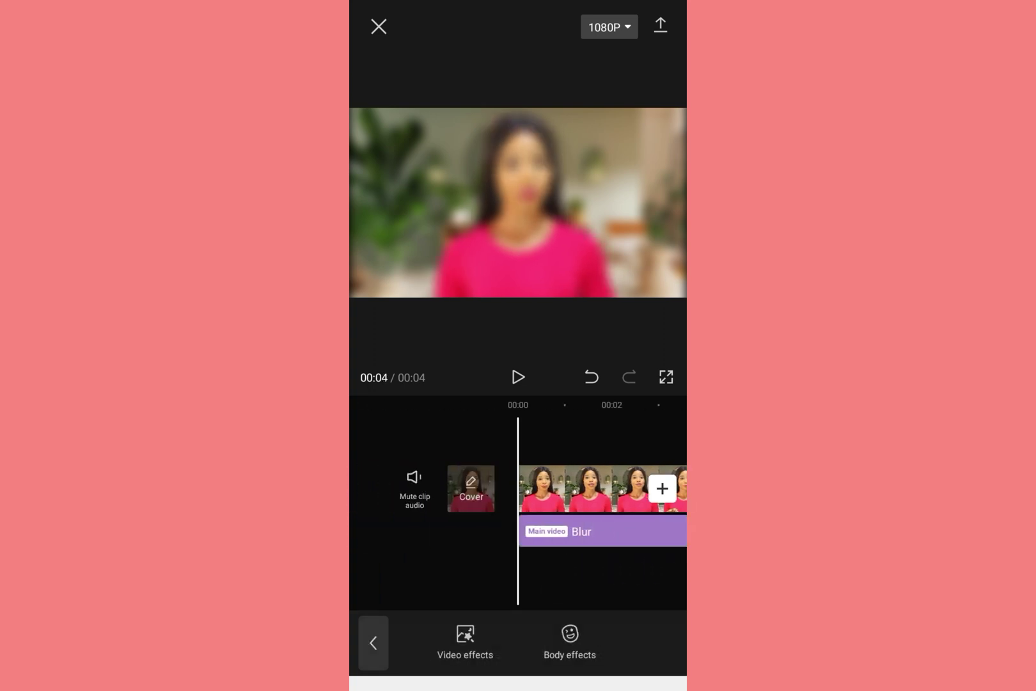
click(625, 527)
- Set the Blur strength to 100 and return the playhead to the start
click(422, 642)
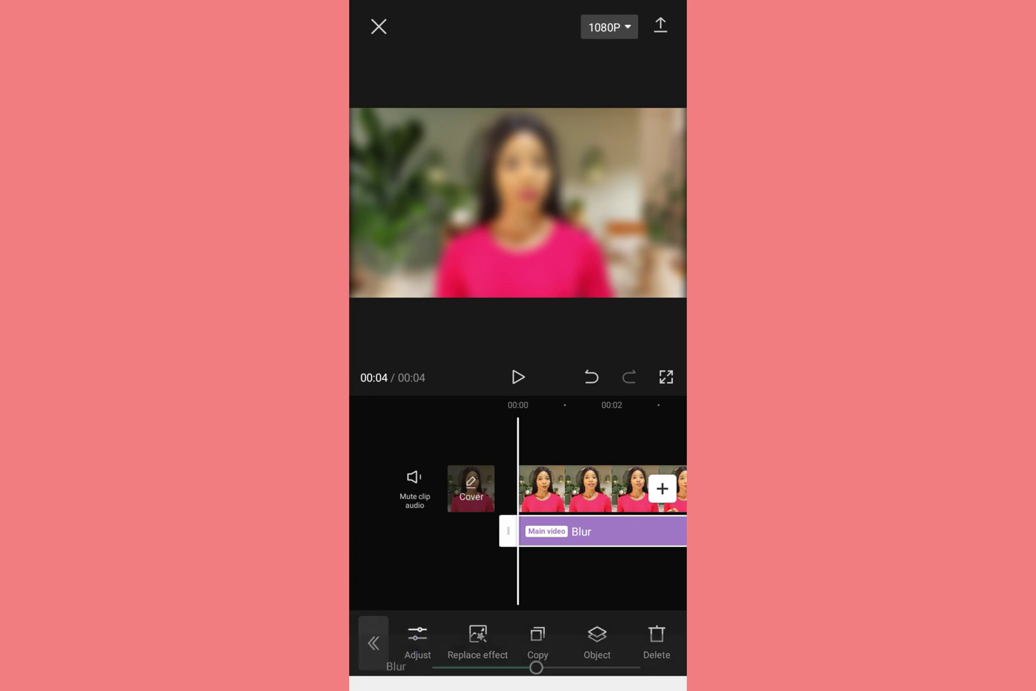
drag(537, 600, 653, 587)
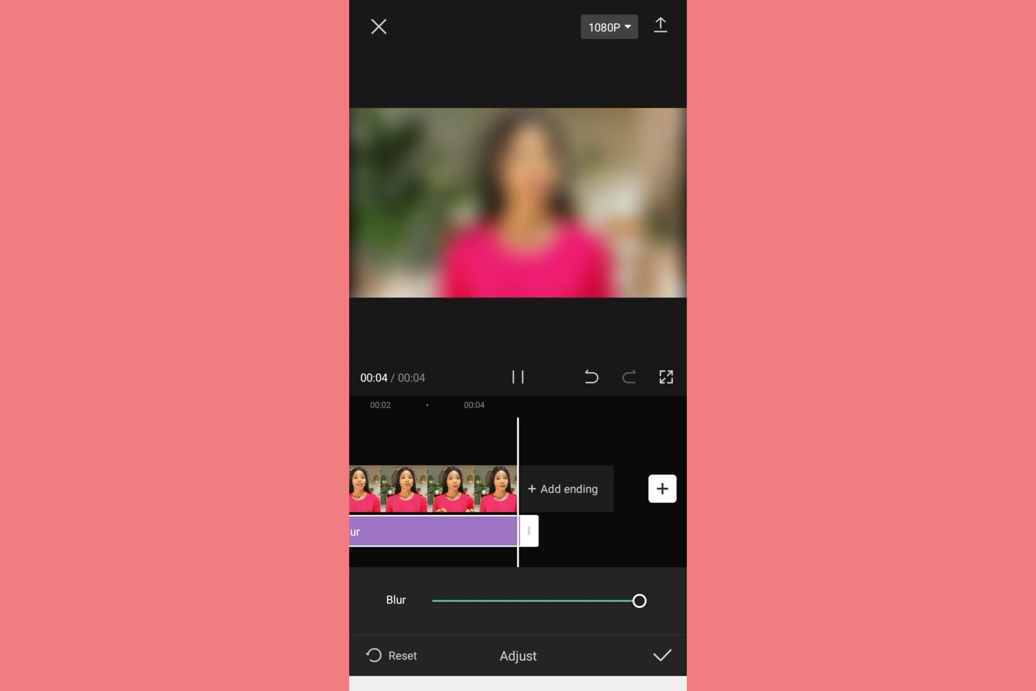
click(662, 654)
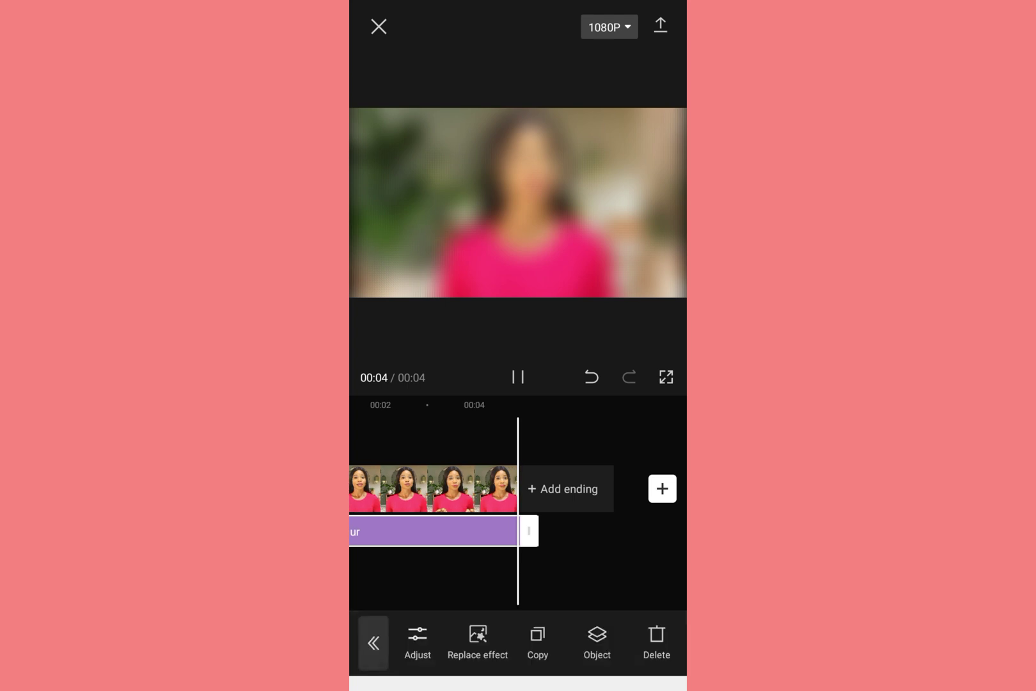
drag(564, 589, 647, 569)
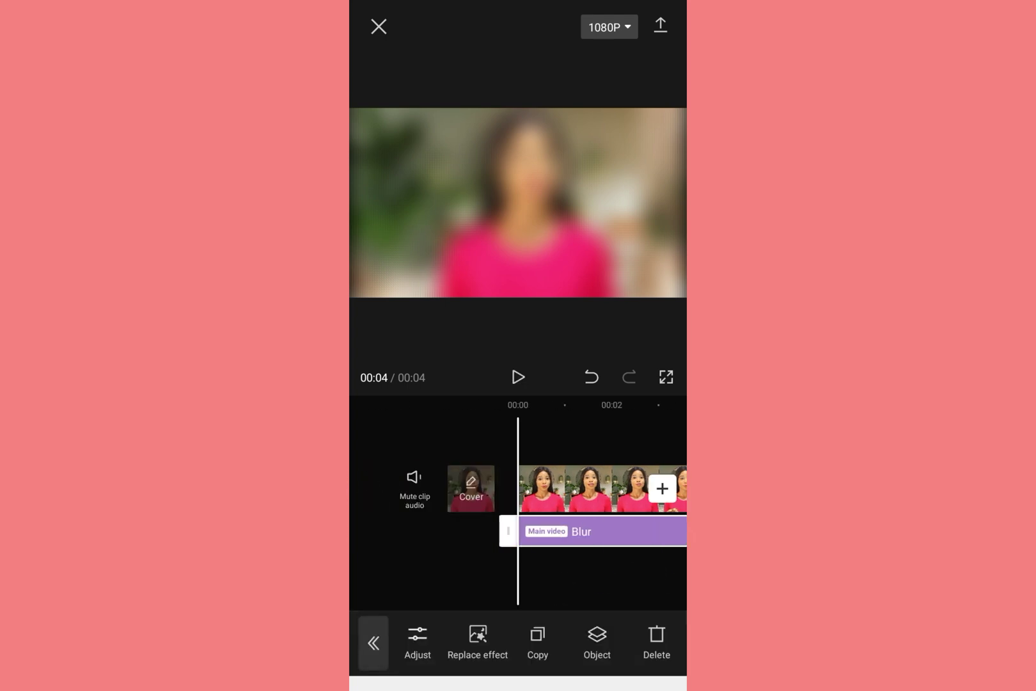
- Overlay the original unblurred talking-head video on top of the blurred clip
click(374, 642)
click(373, 640)
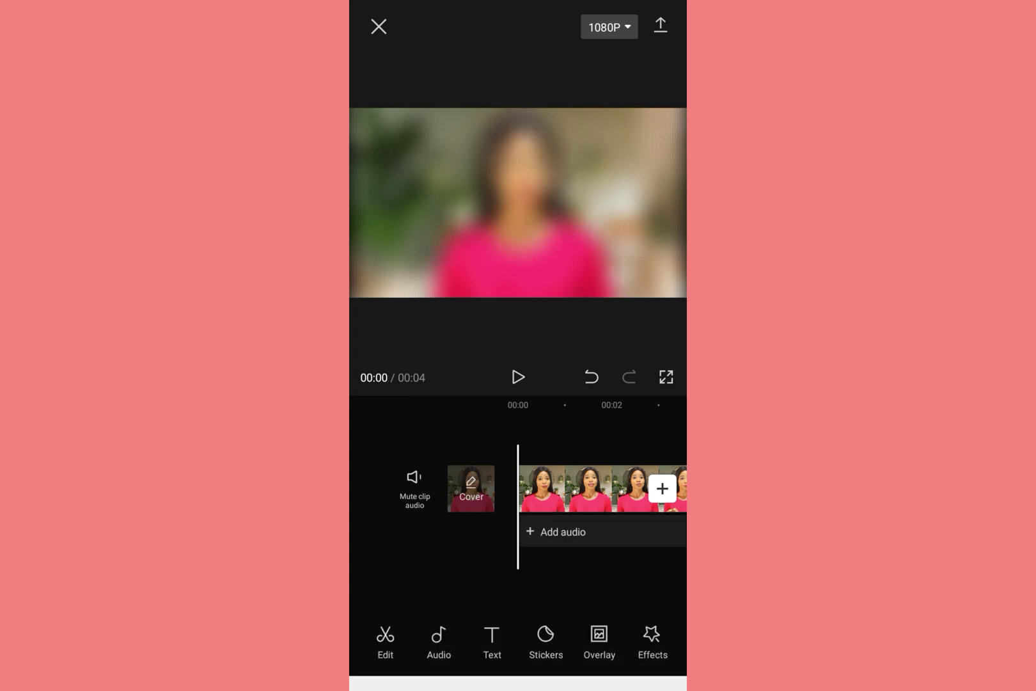
click(598, 634)
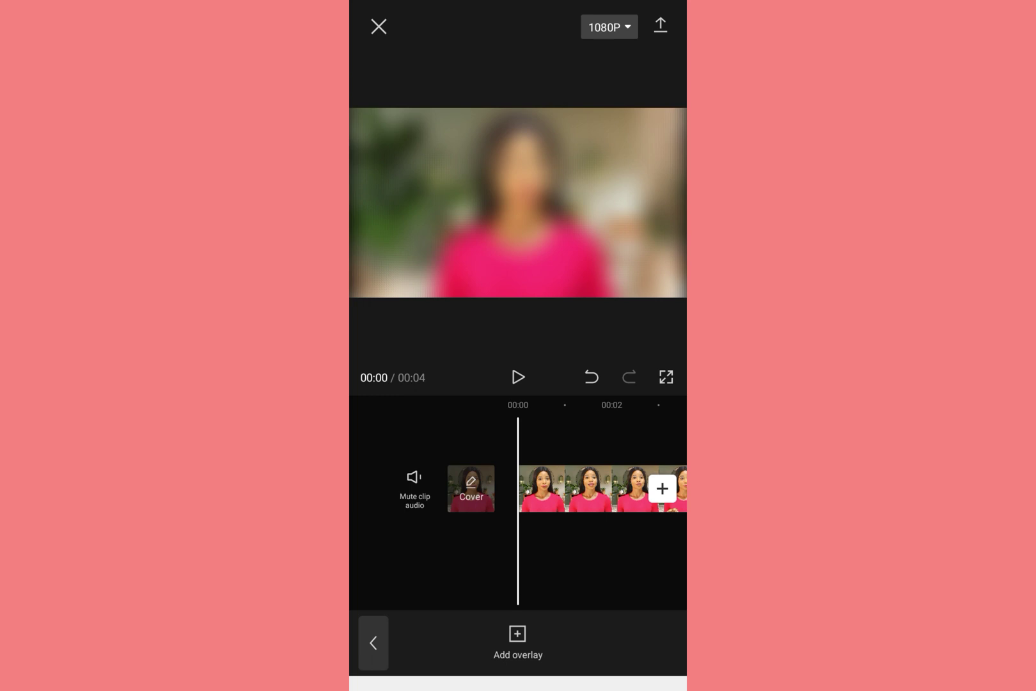
click(518, 636)
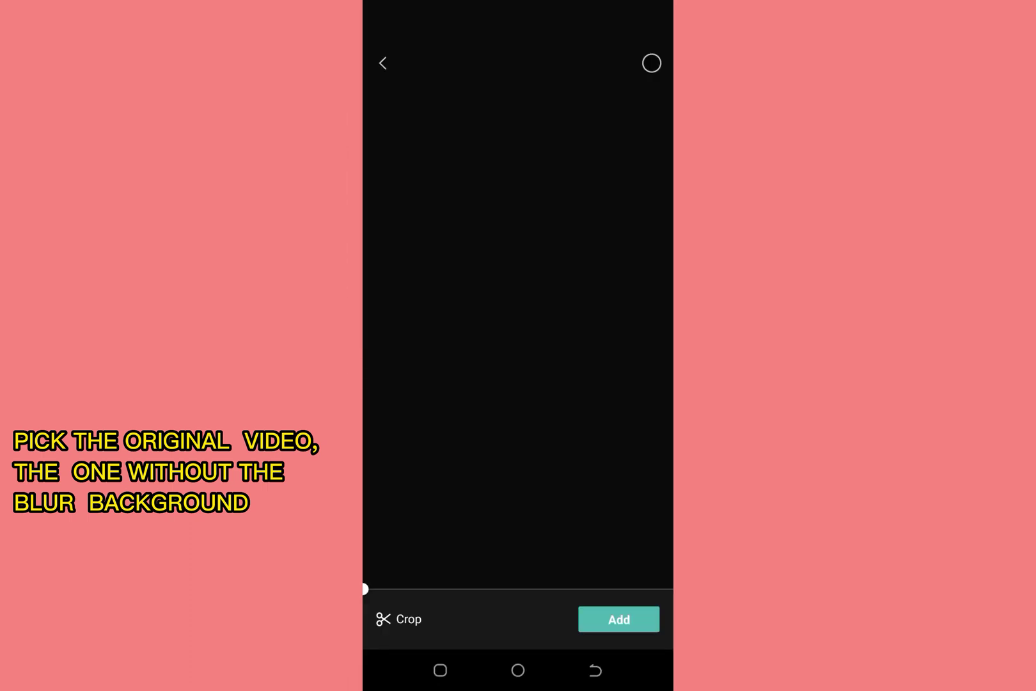
click(619, 619)
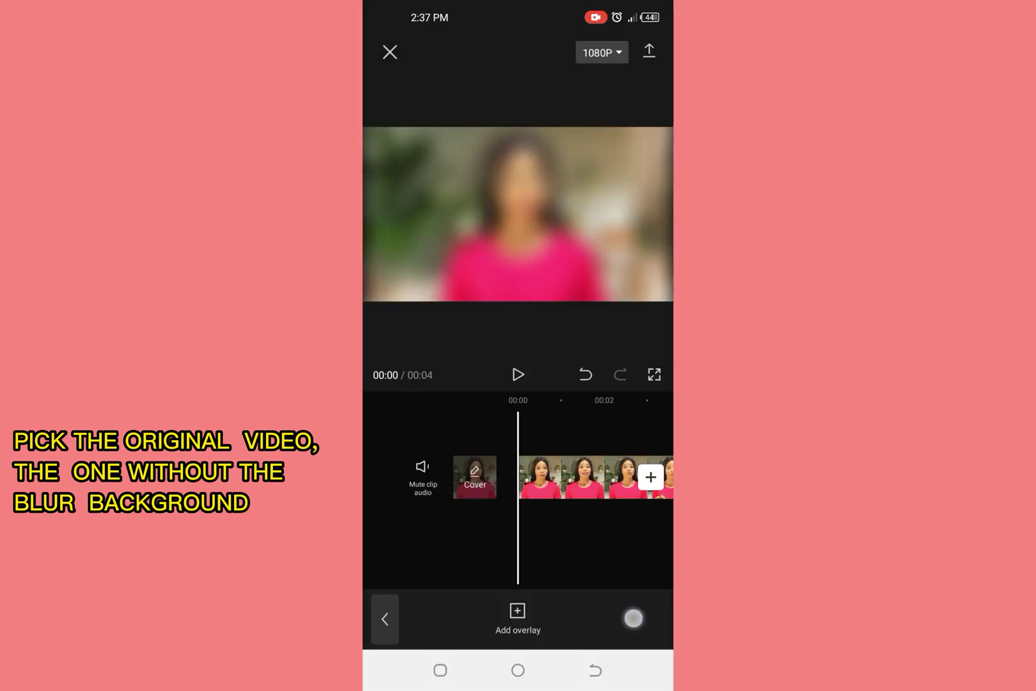
- Apply Cutout's Remove background to the overlay clip so the sharp speaker sits over the blurred room
click(640, 583)
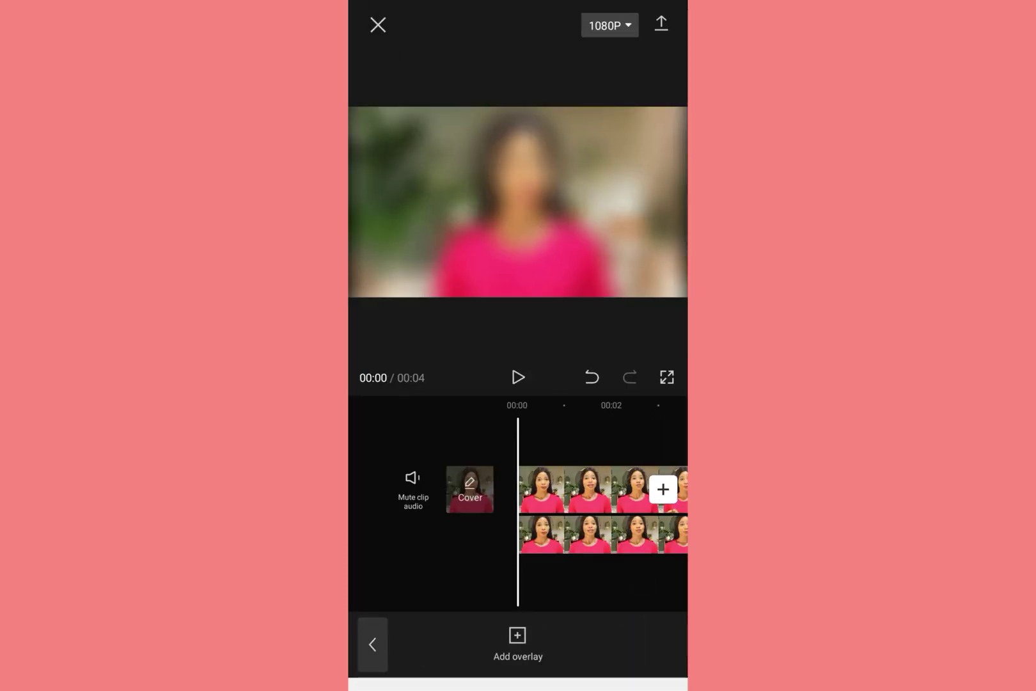
click(588, 534)
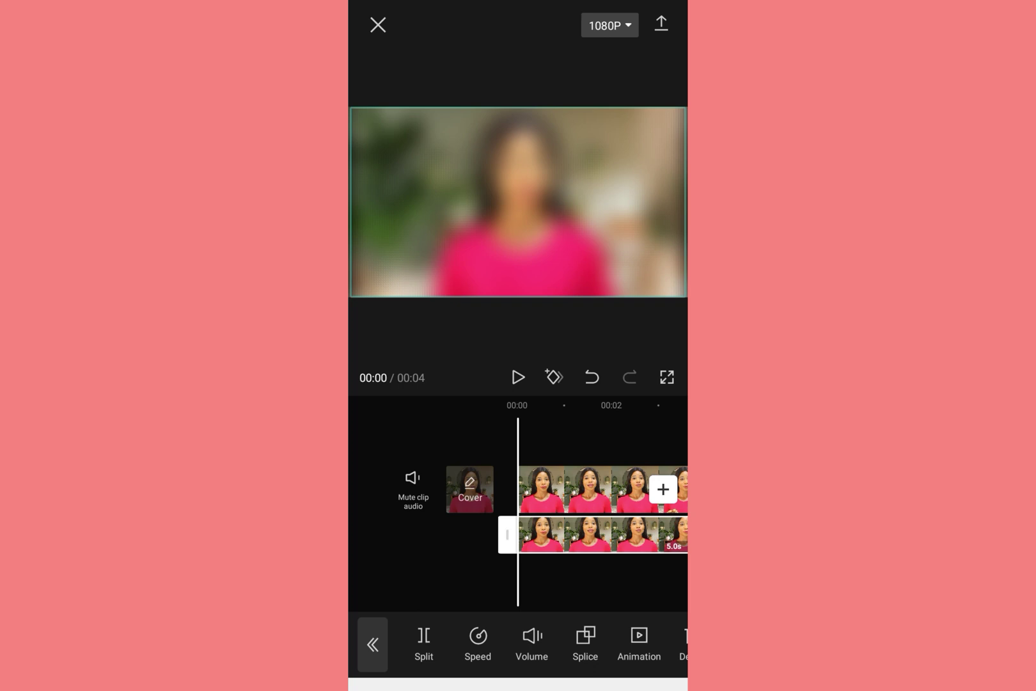
drag(639, 645, 532, 656)
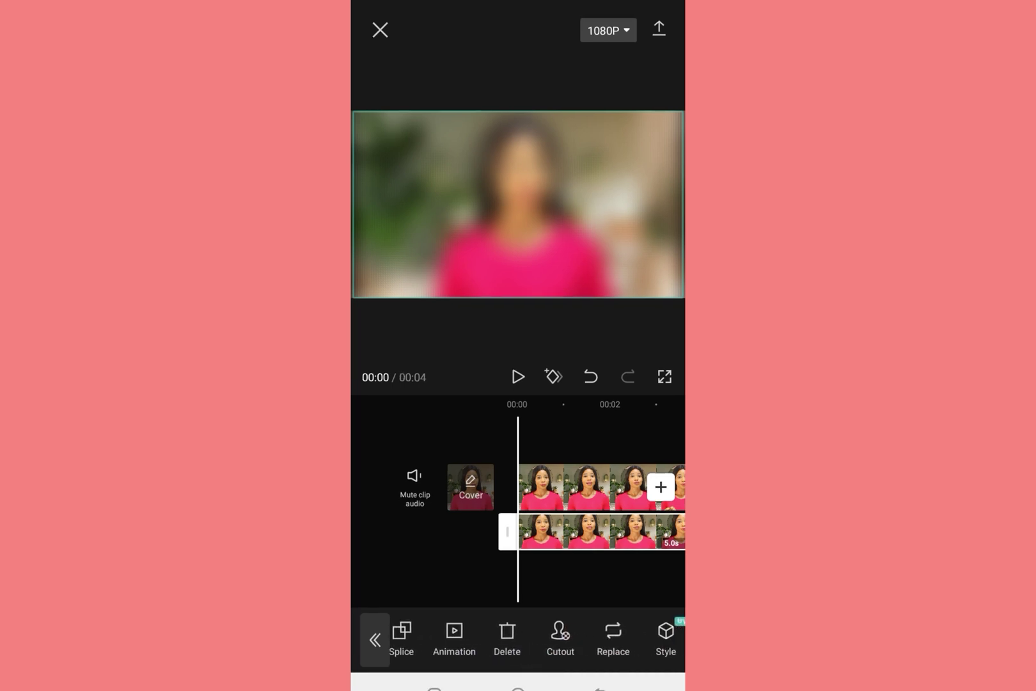
click(560, 632)
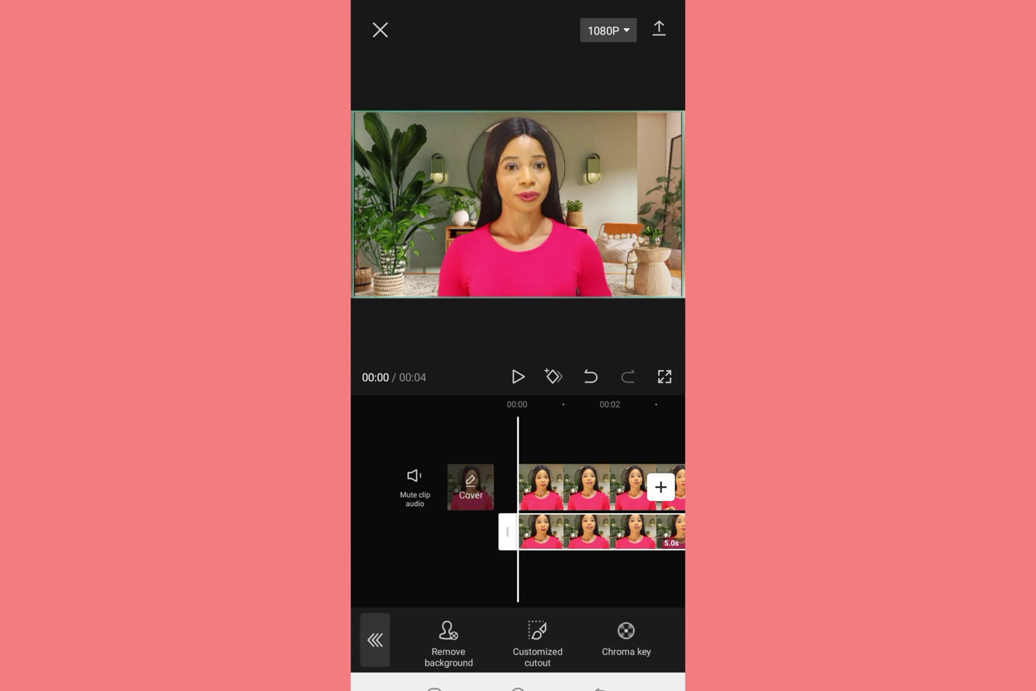
click(449, 640)
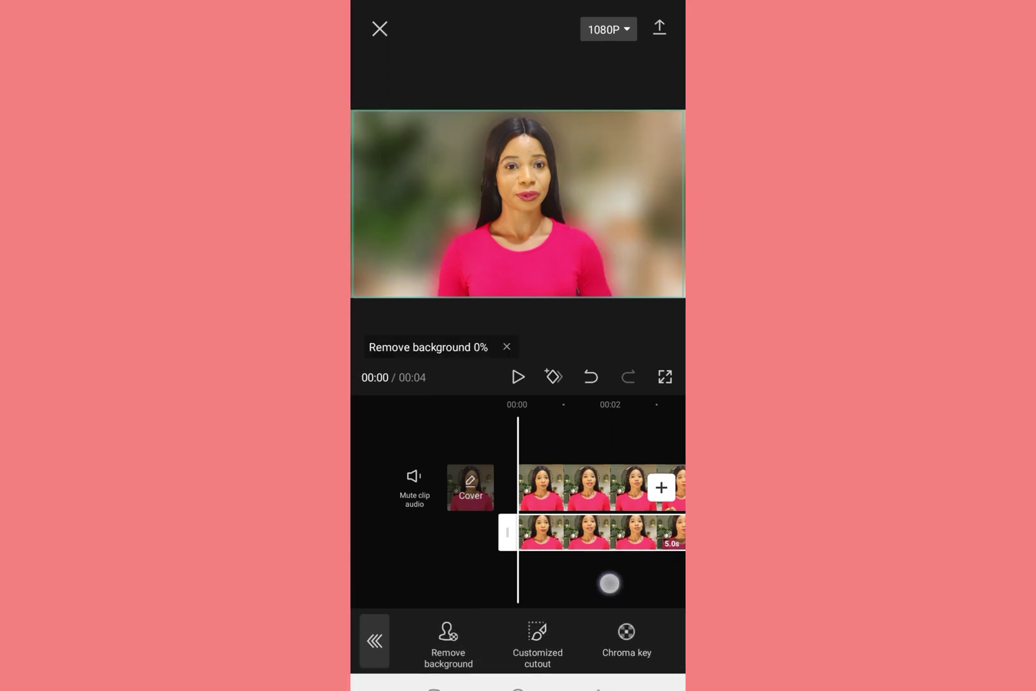
drag(609, 582, 678, 569)
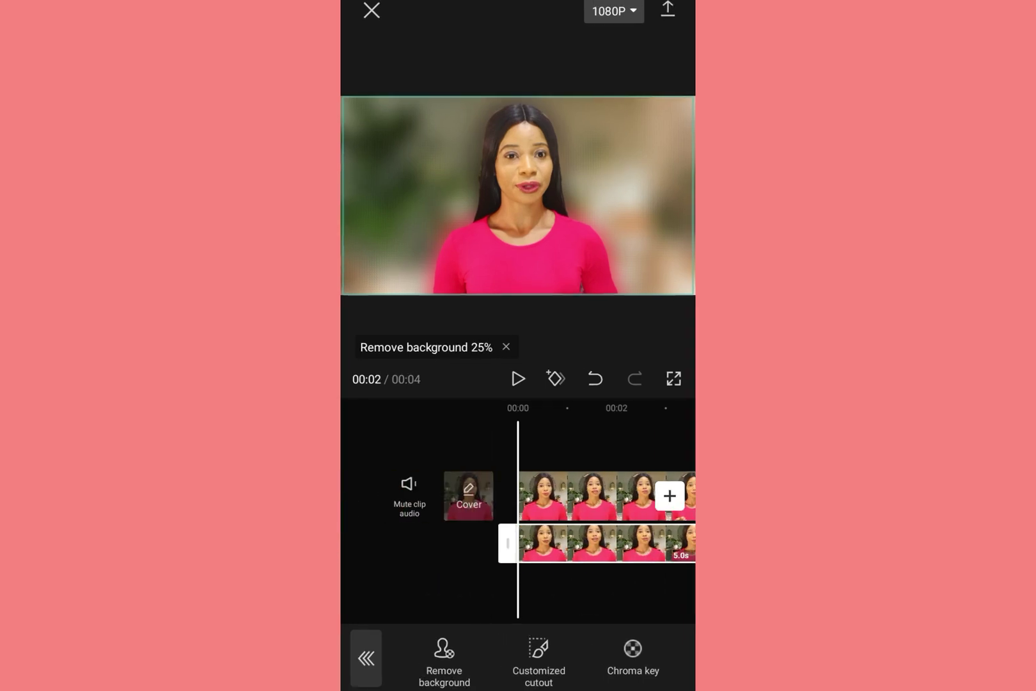
click(365, 657)
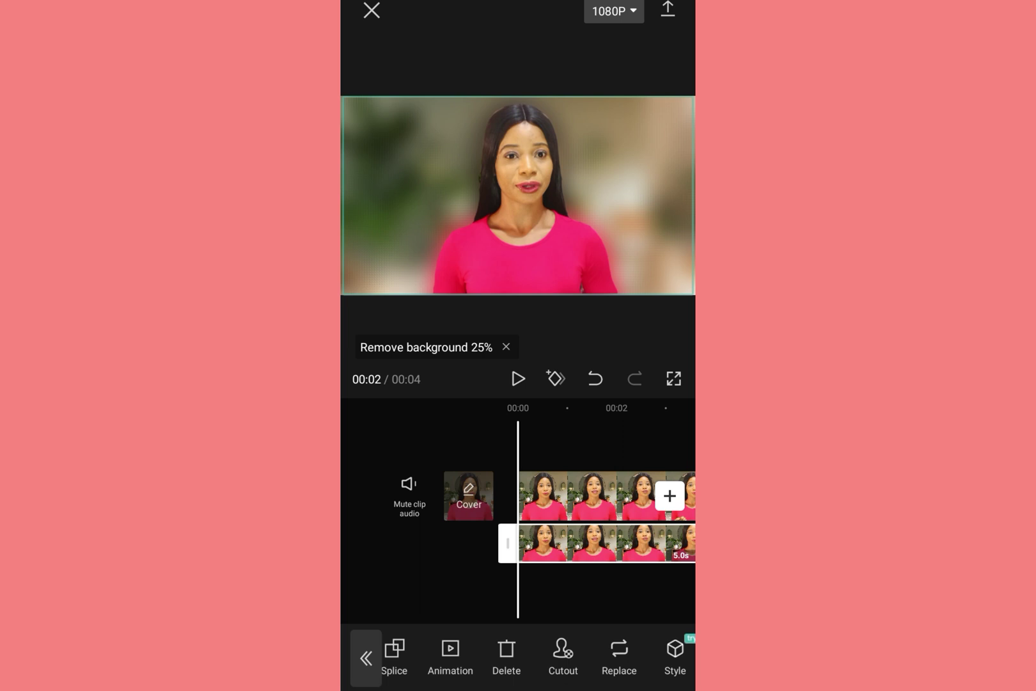
click(366, 658)
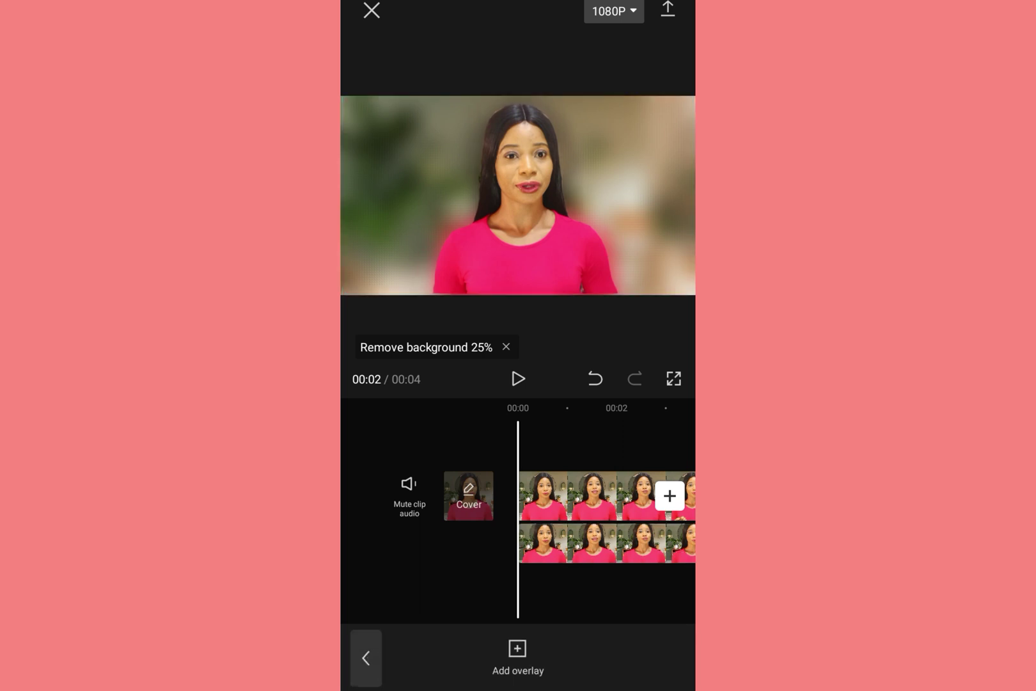
- Lower the Blur effect's strength to 6 in its Adjust settings
click(366, 658)
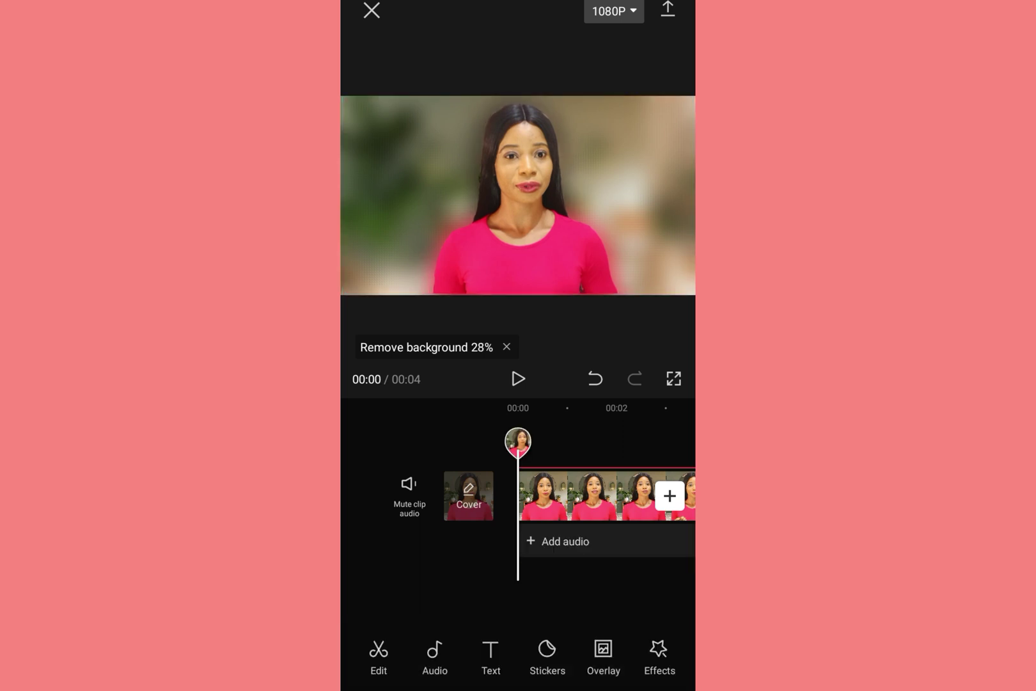
click(659, 655)
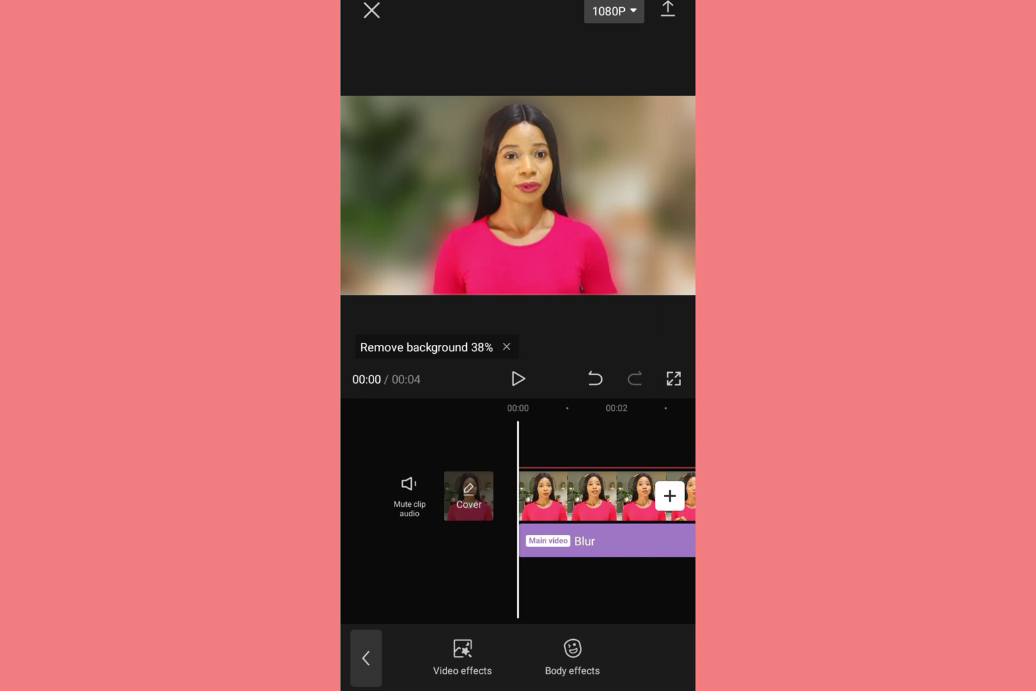
click(601, 540)
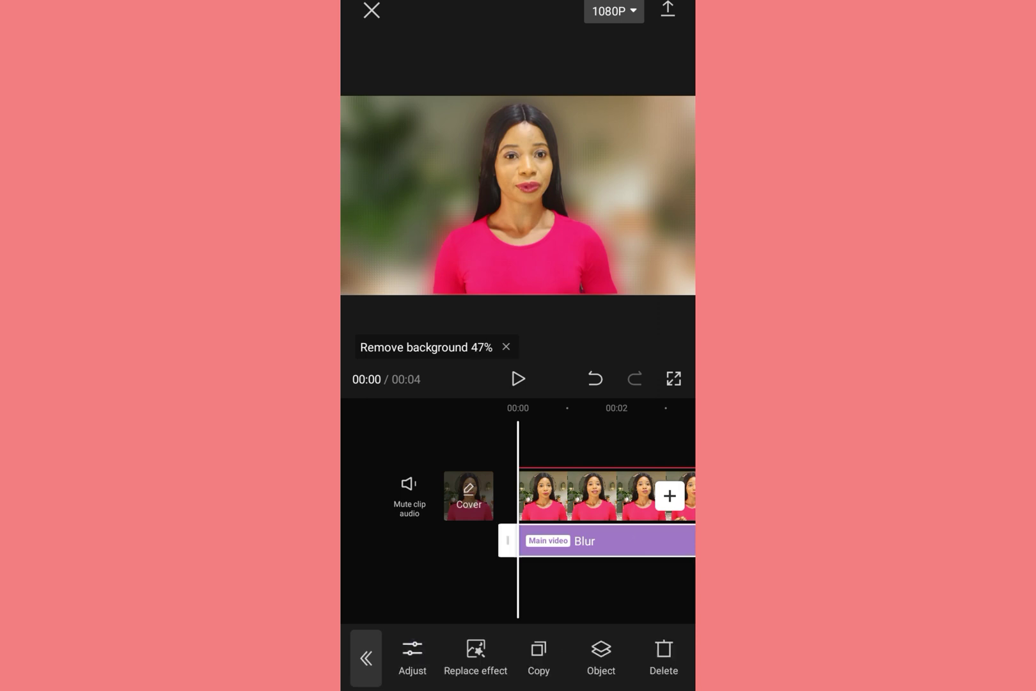
click(412, 657)
drag(643, 630, 545, 635)
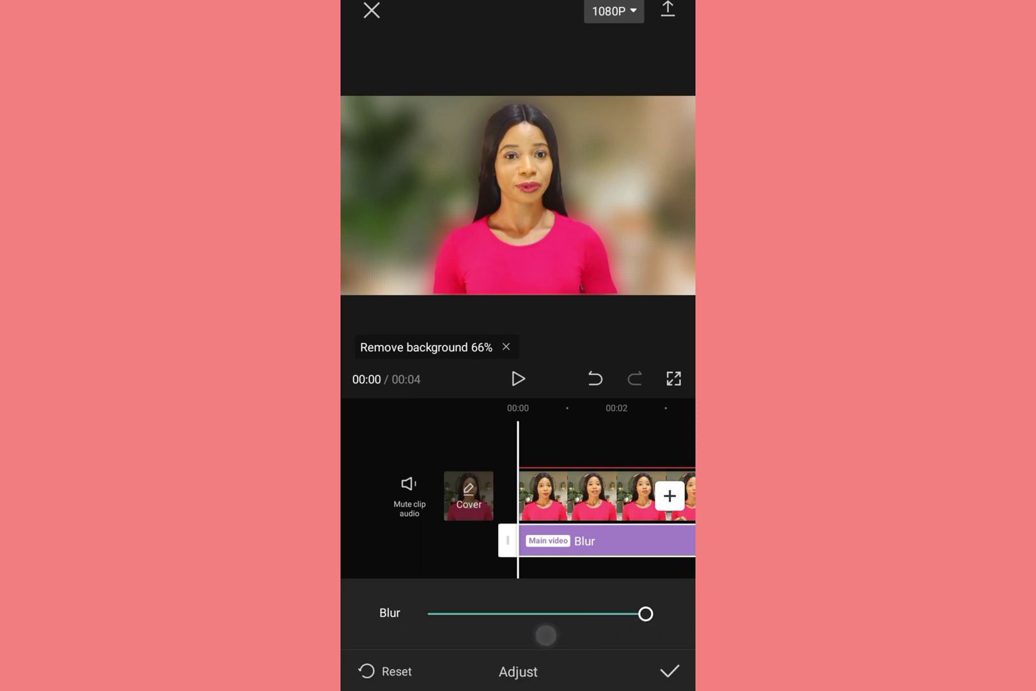
drag(645, 614, 461, 614)
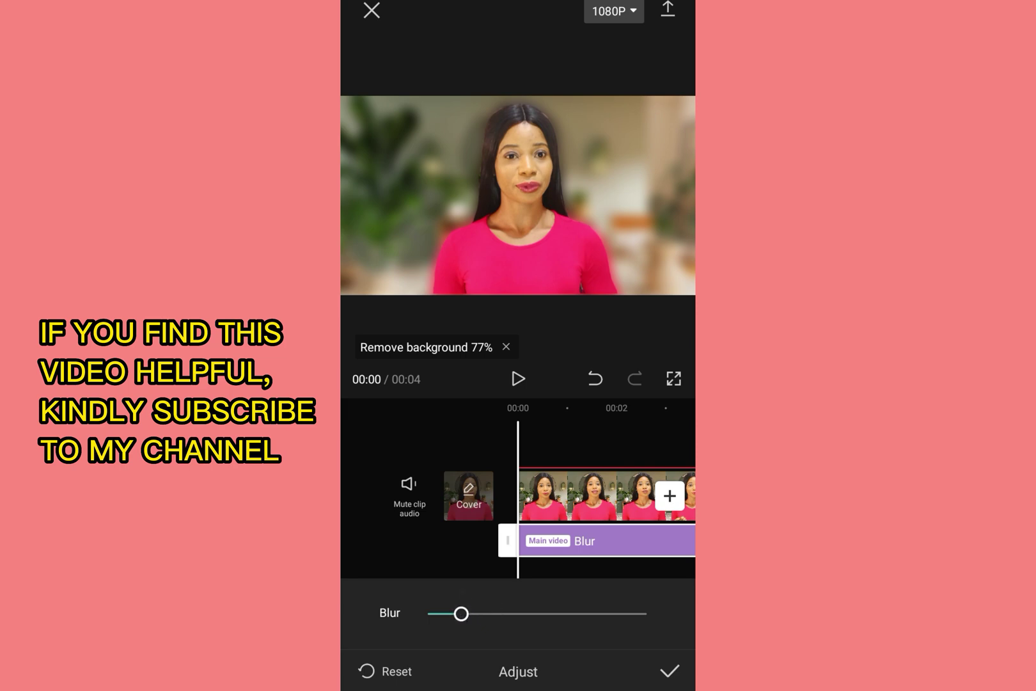
drag(461, 613, 441, 613)
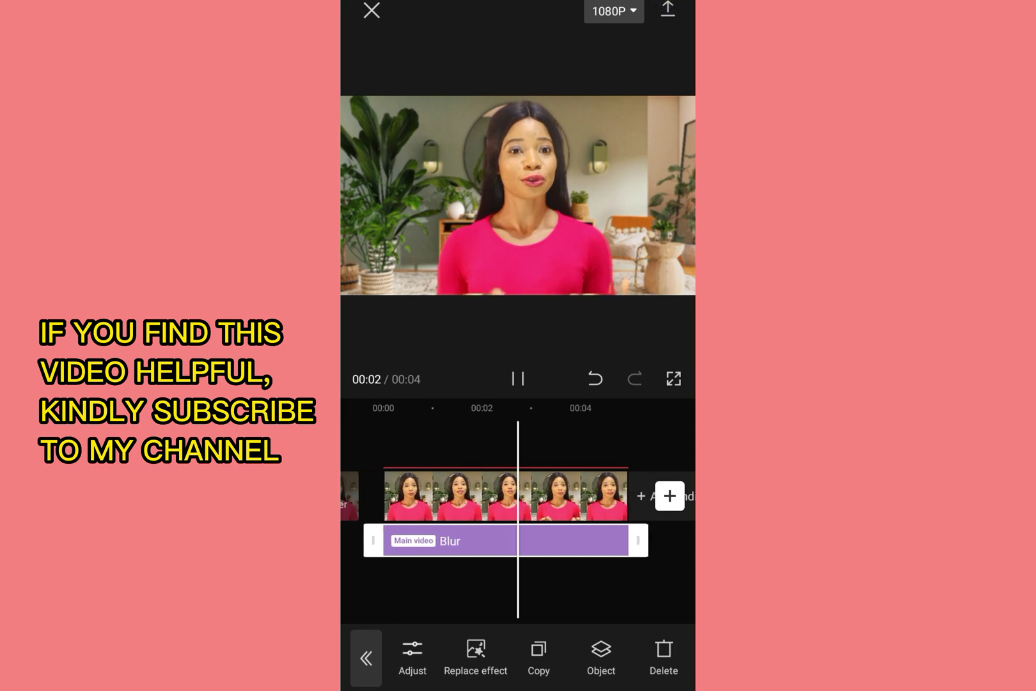
- Export the edited speaker-over-softened-room video with the top-right export button
click(668, 9)
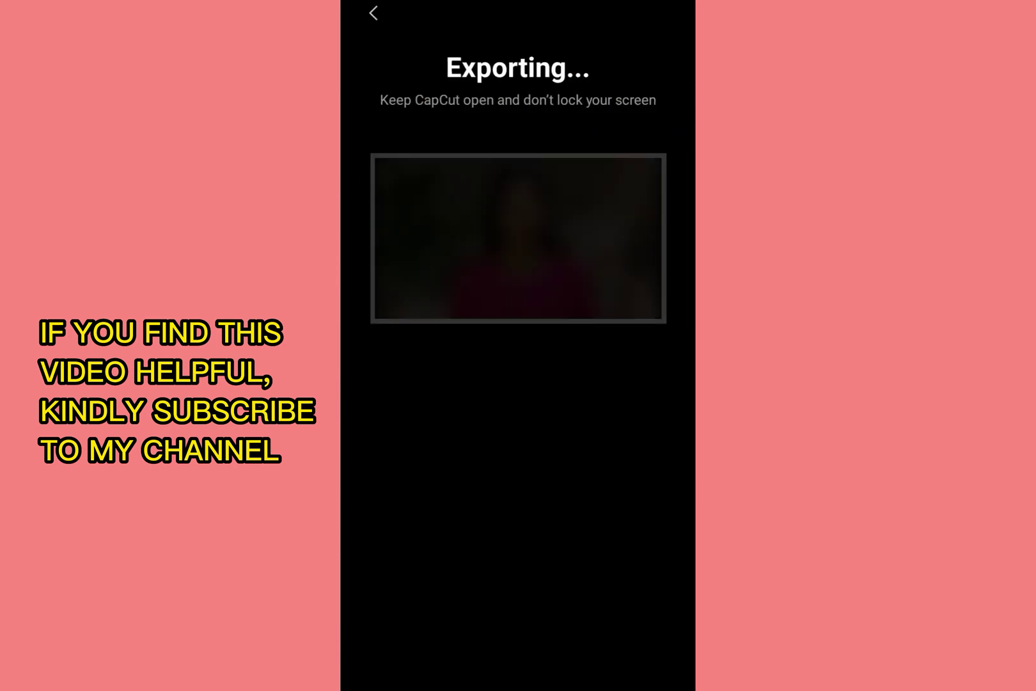